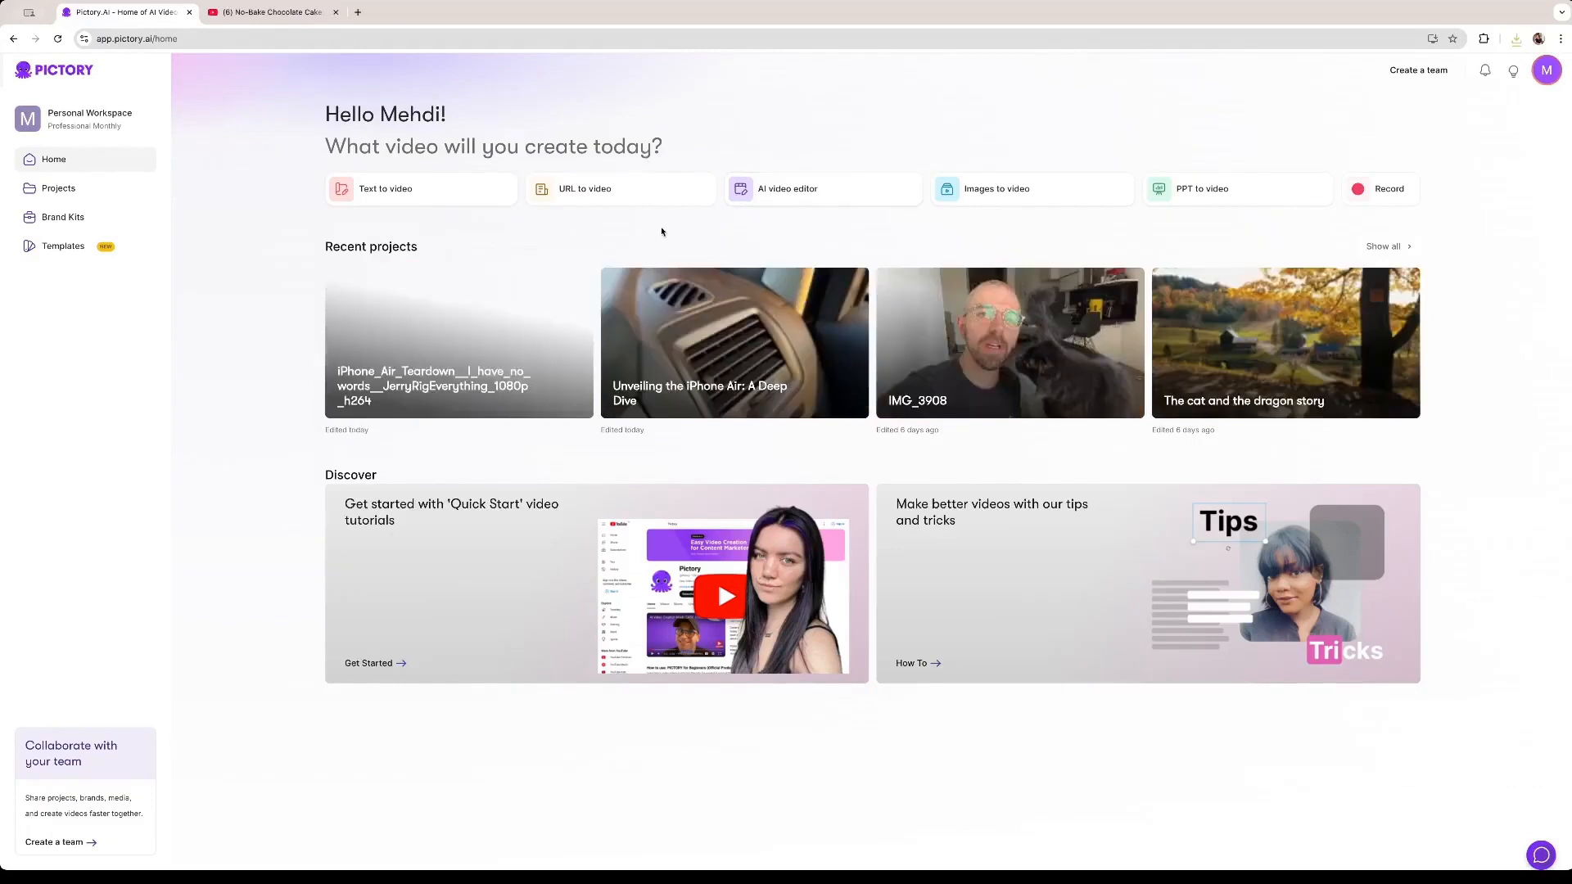
- Upload the No-Bake Chocolate Cake video file to the AI video editor and proceed to its transcription
mouse_move(829, 189)
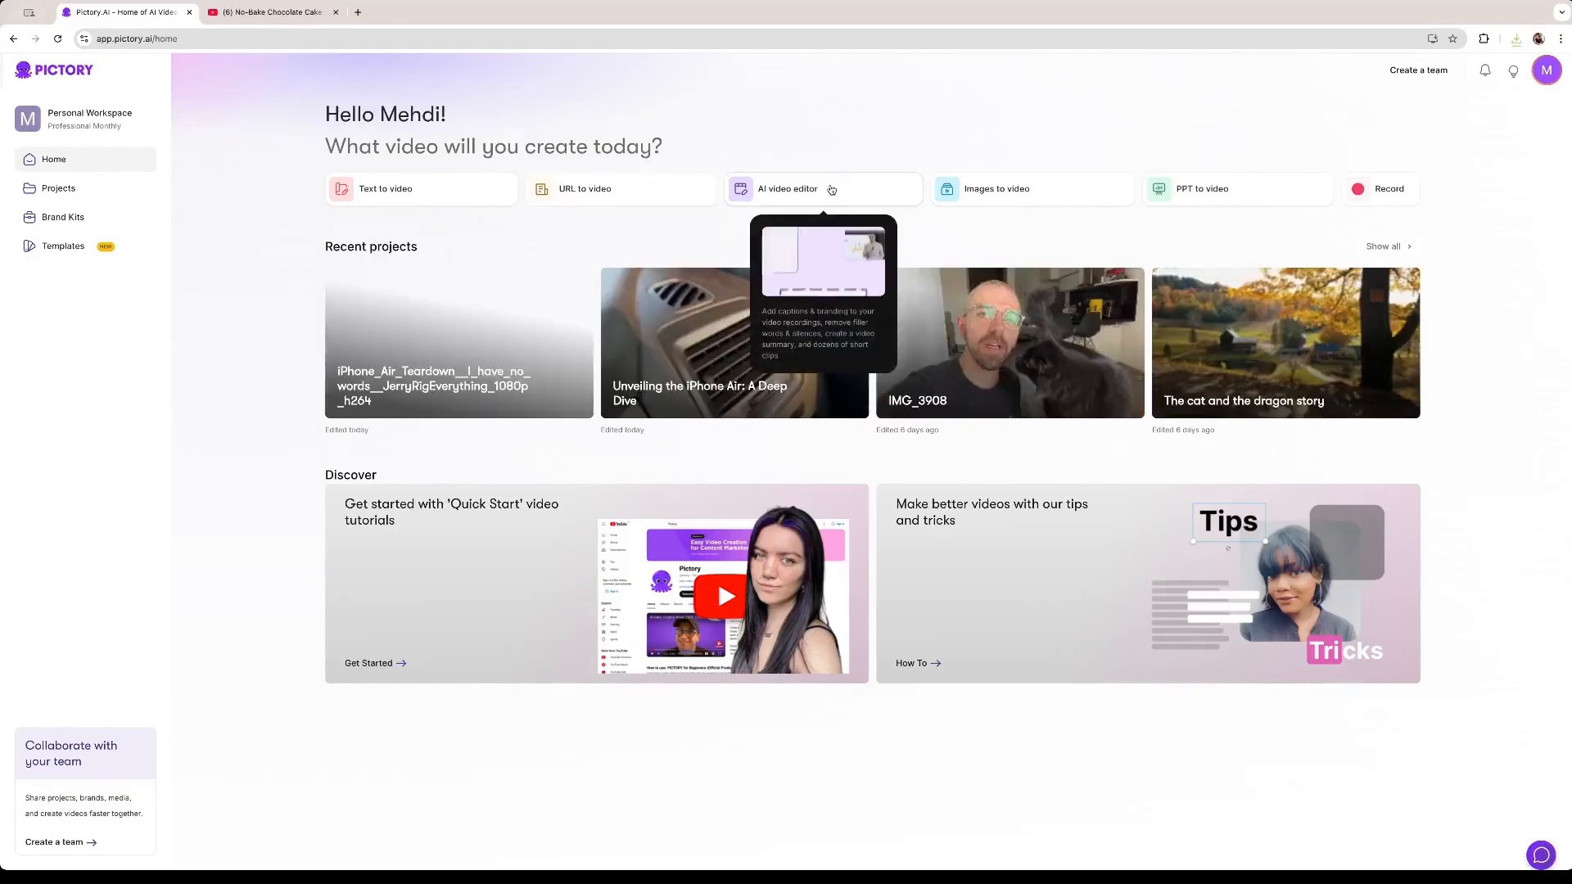
left_click(832, 190)
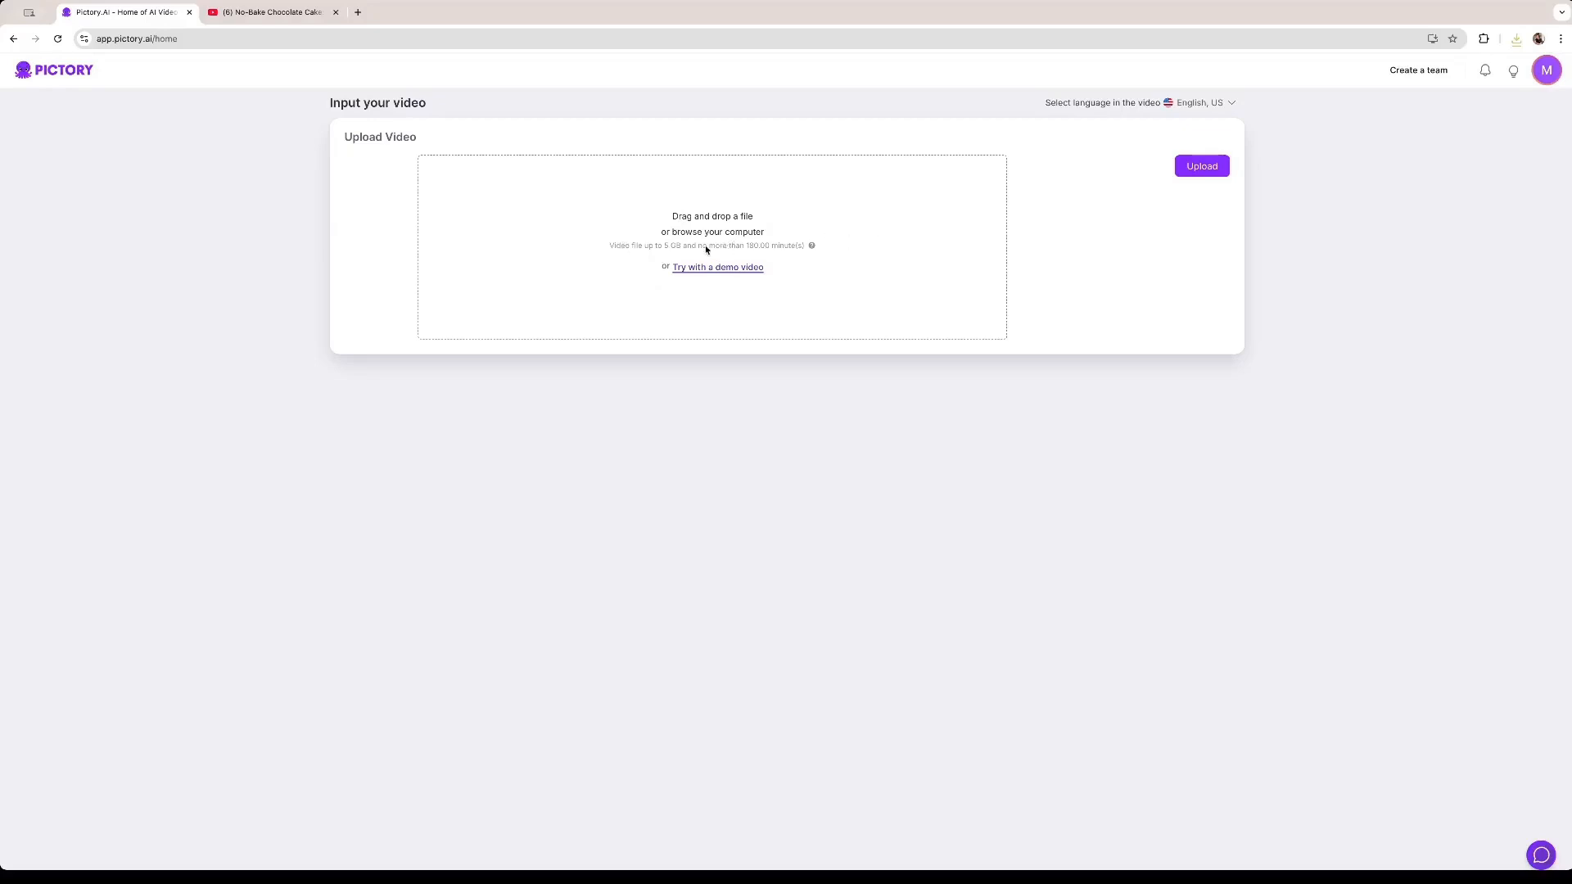
left_click(1200, 168)
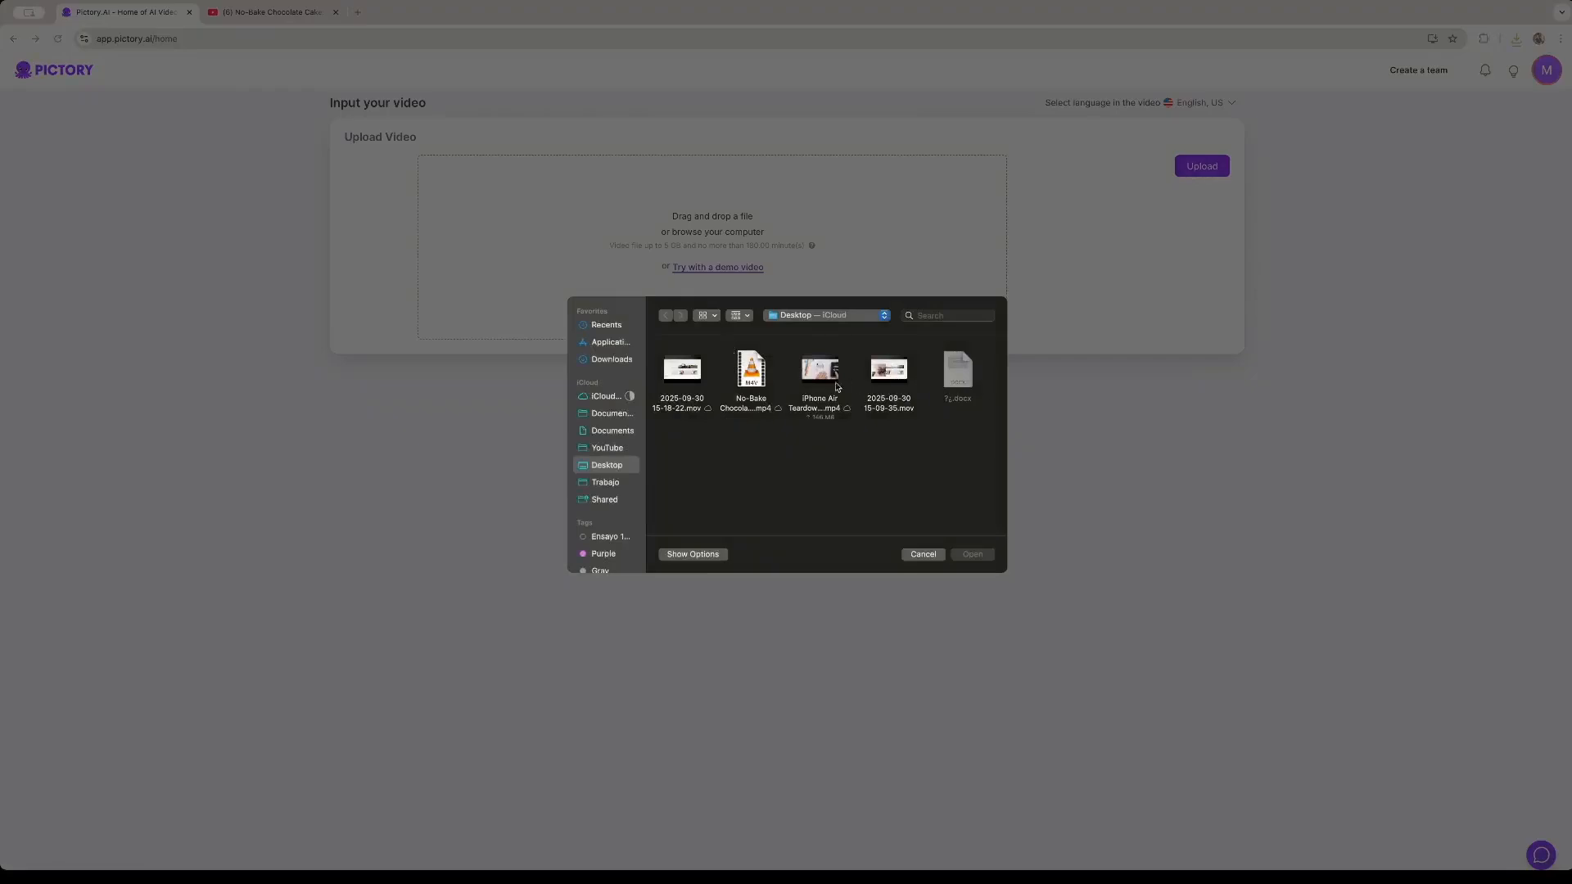
double_click(760, 384)
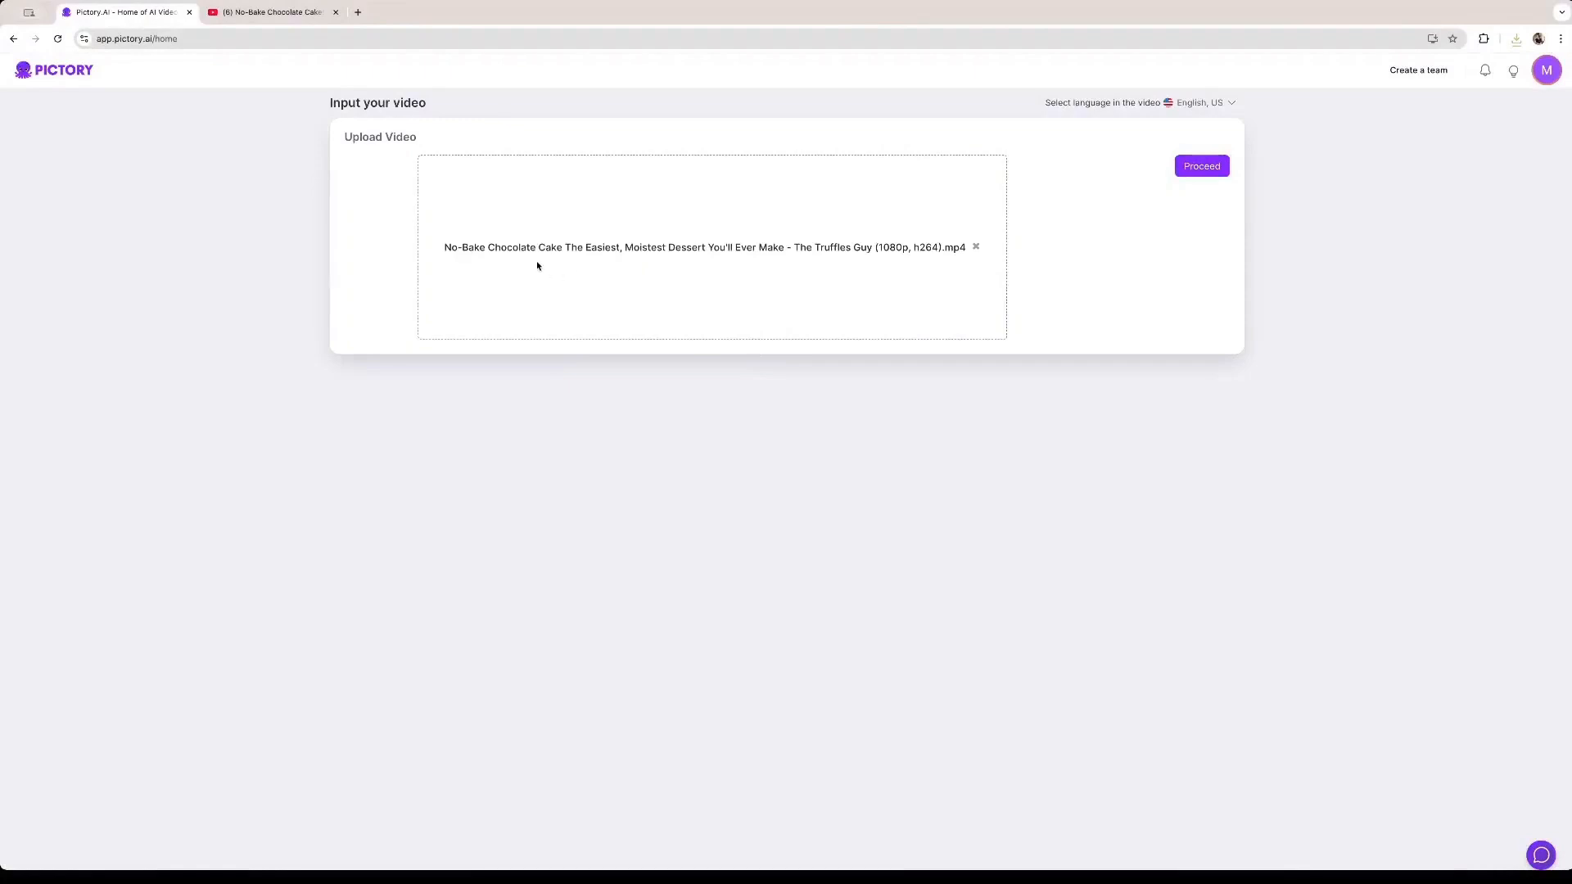
left_click(1192, 169)
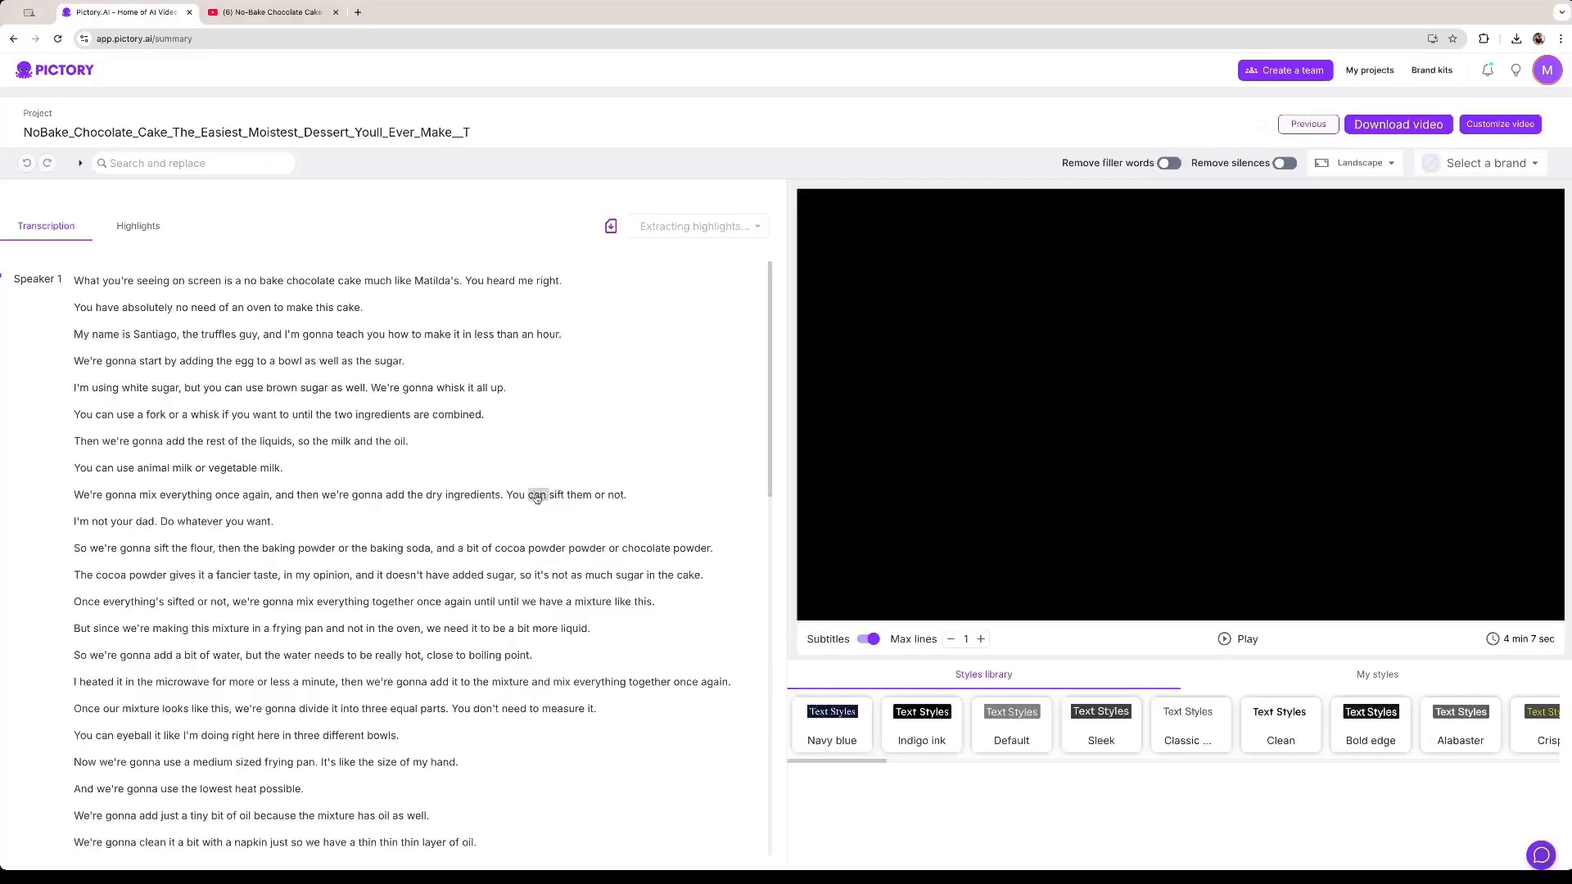
- Review the cake video's full transcript and play the opening sentences in the preview
scroll(338, 488, "down", 5)
scroll(338, 488, "down", 12)
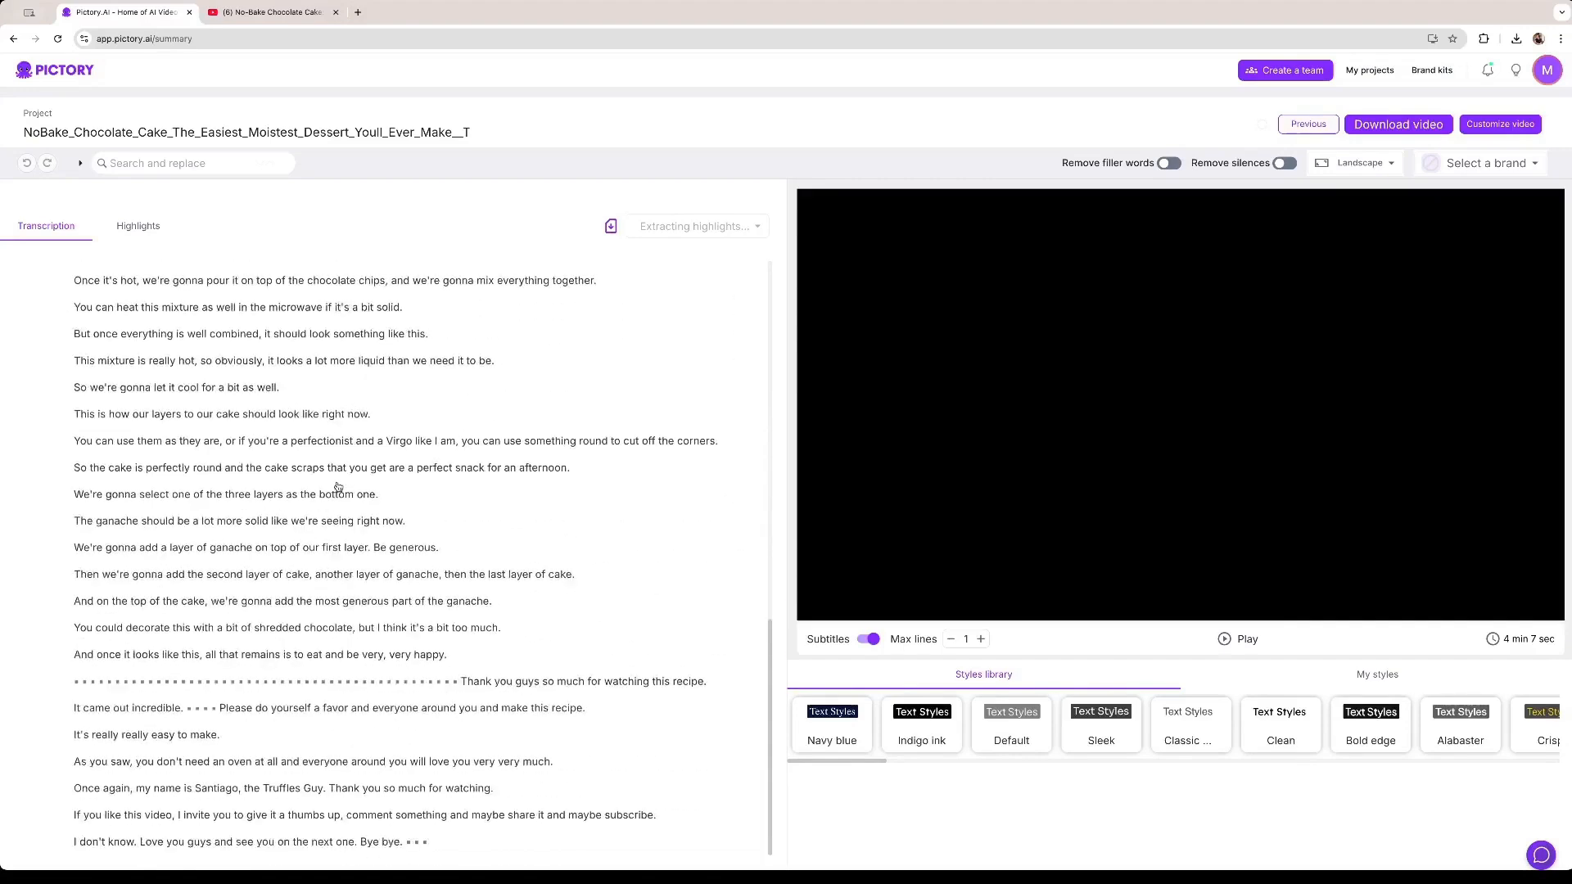
scroll(399, 642, "up", 12)
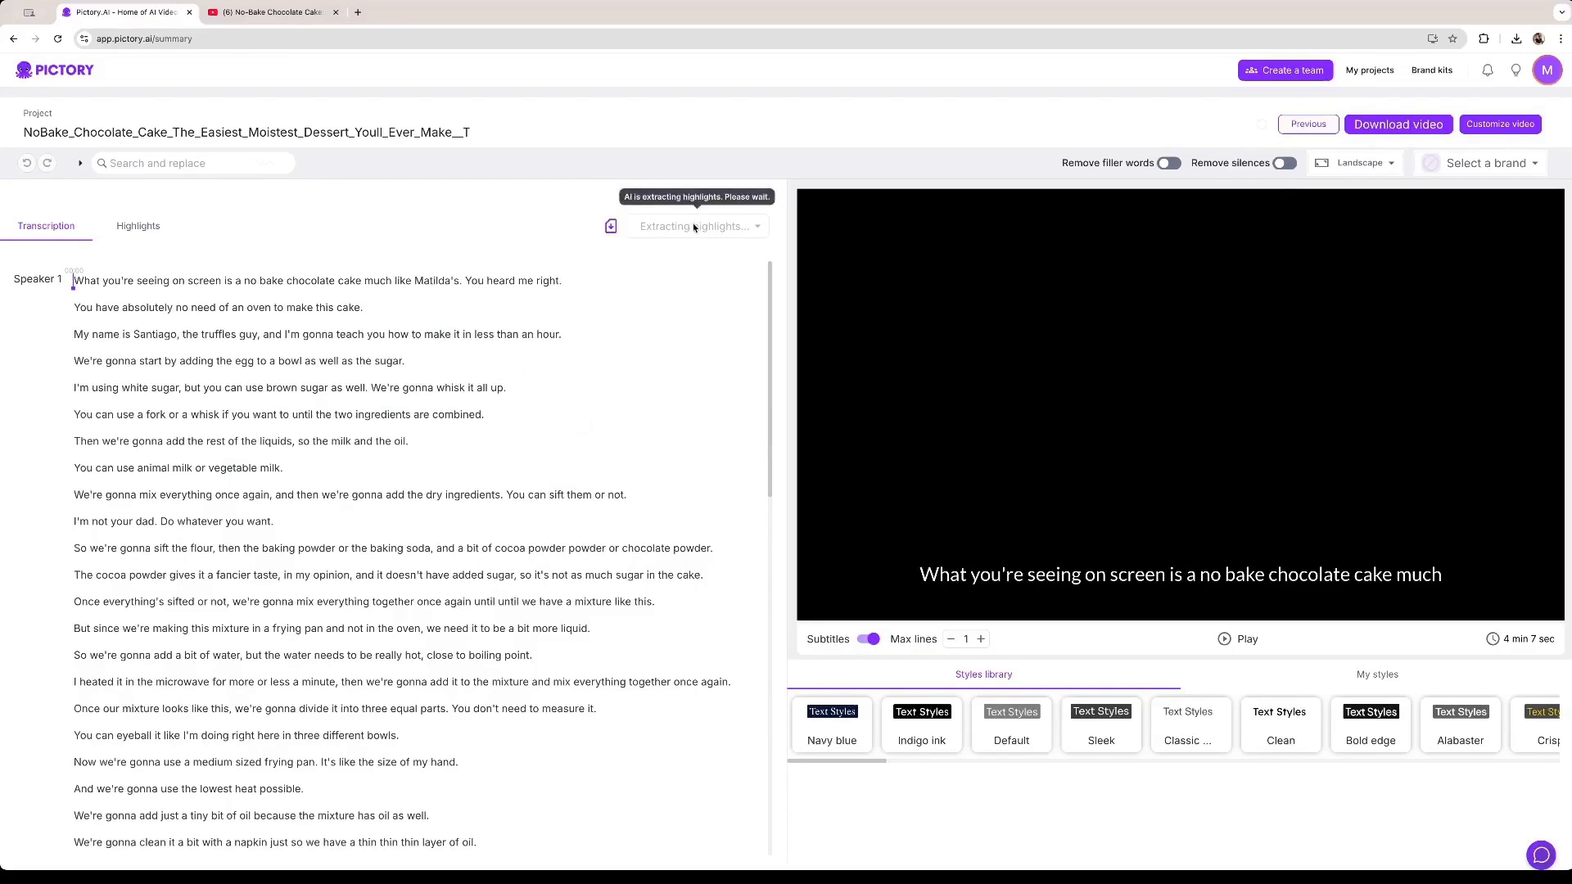
left_click(1223, 639)
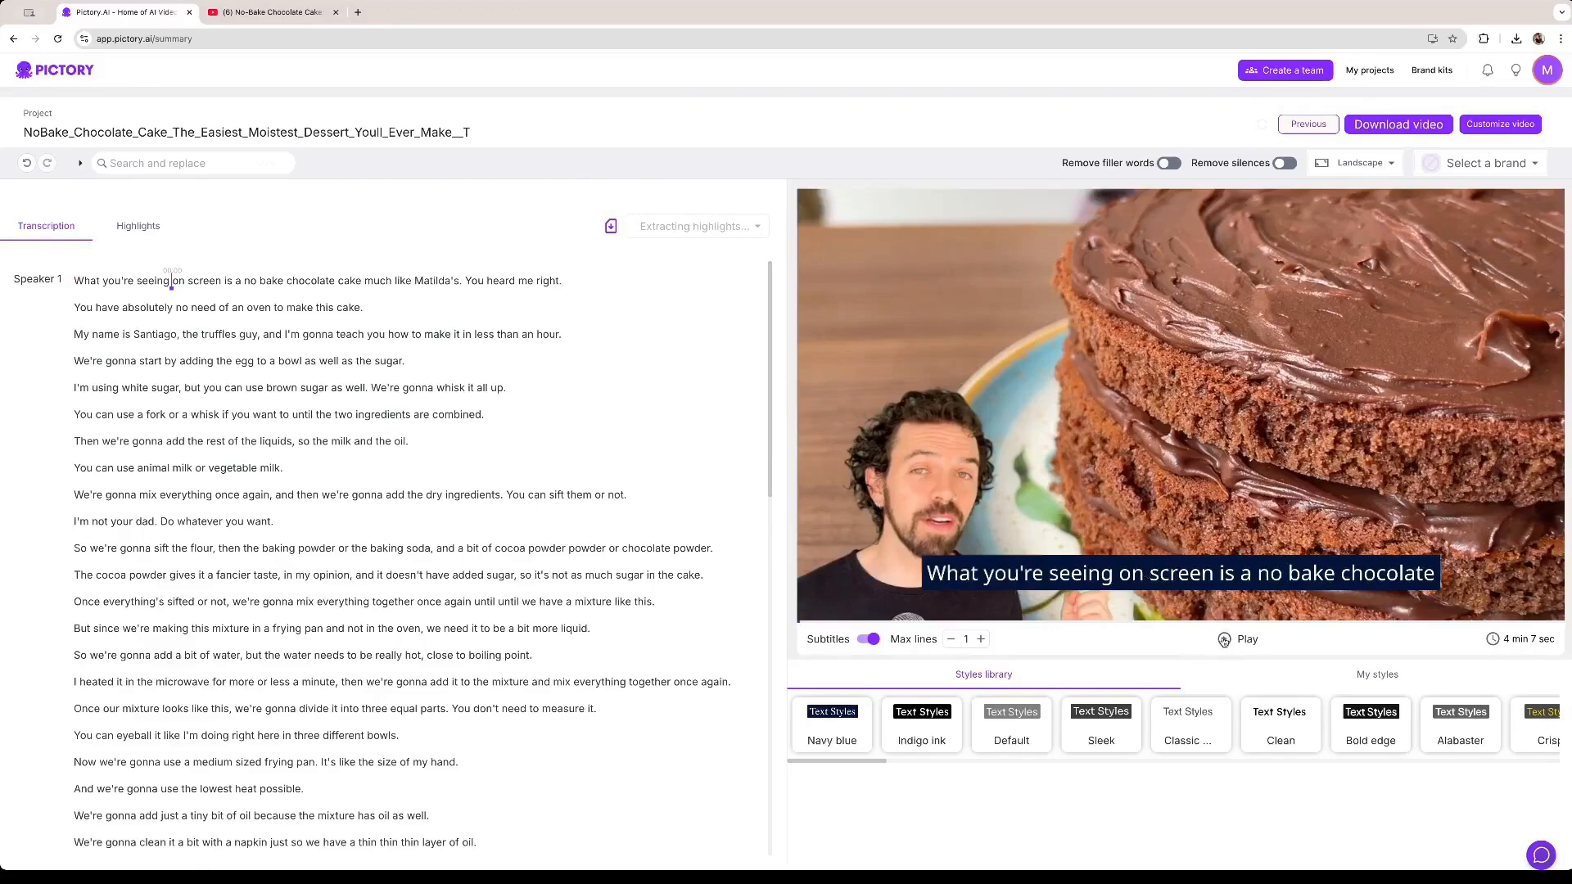
left_click(1224, 641)
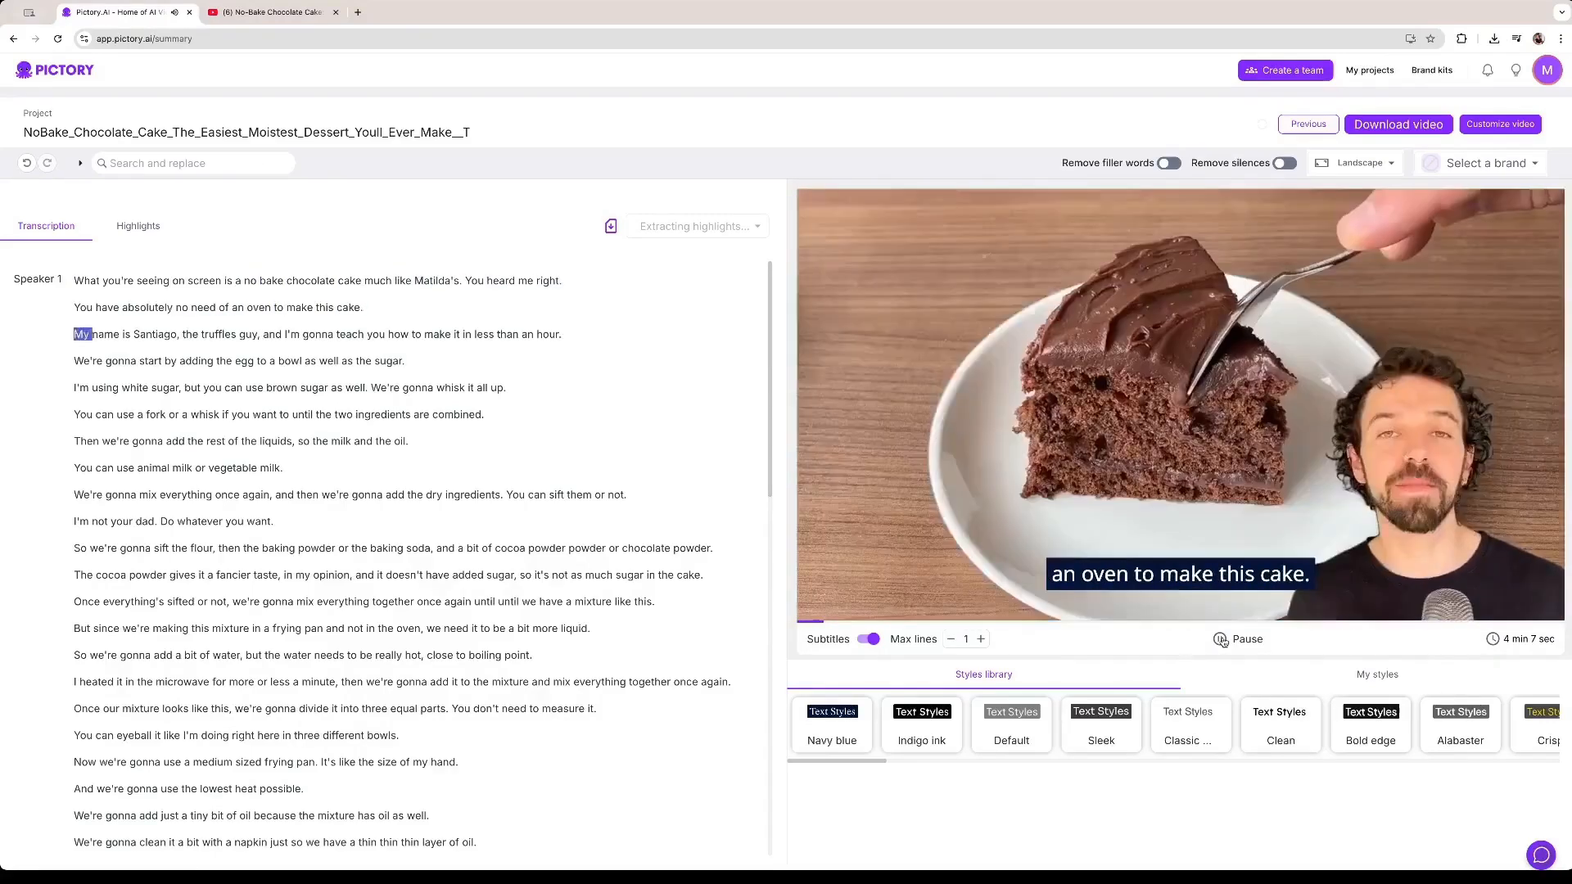
left_click(1222, 640)
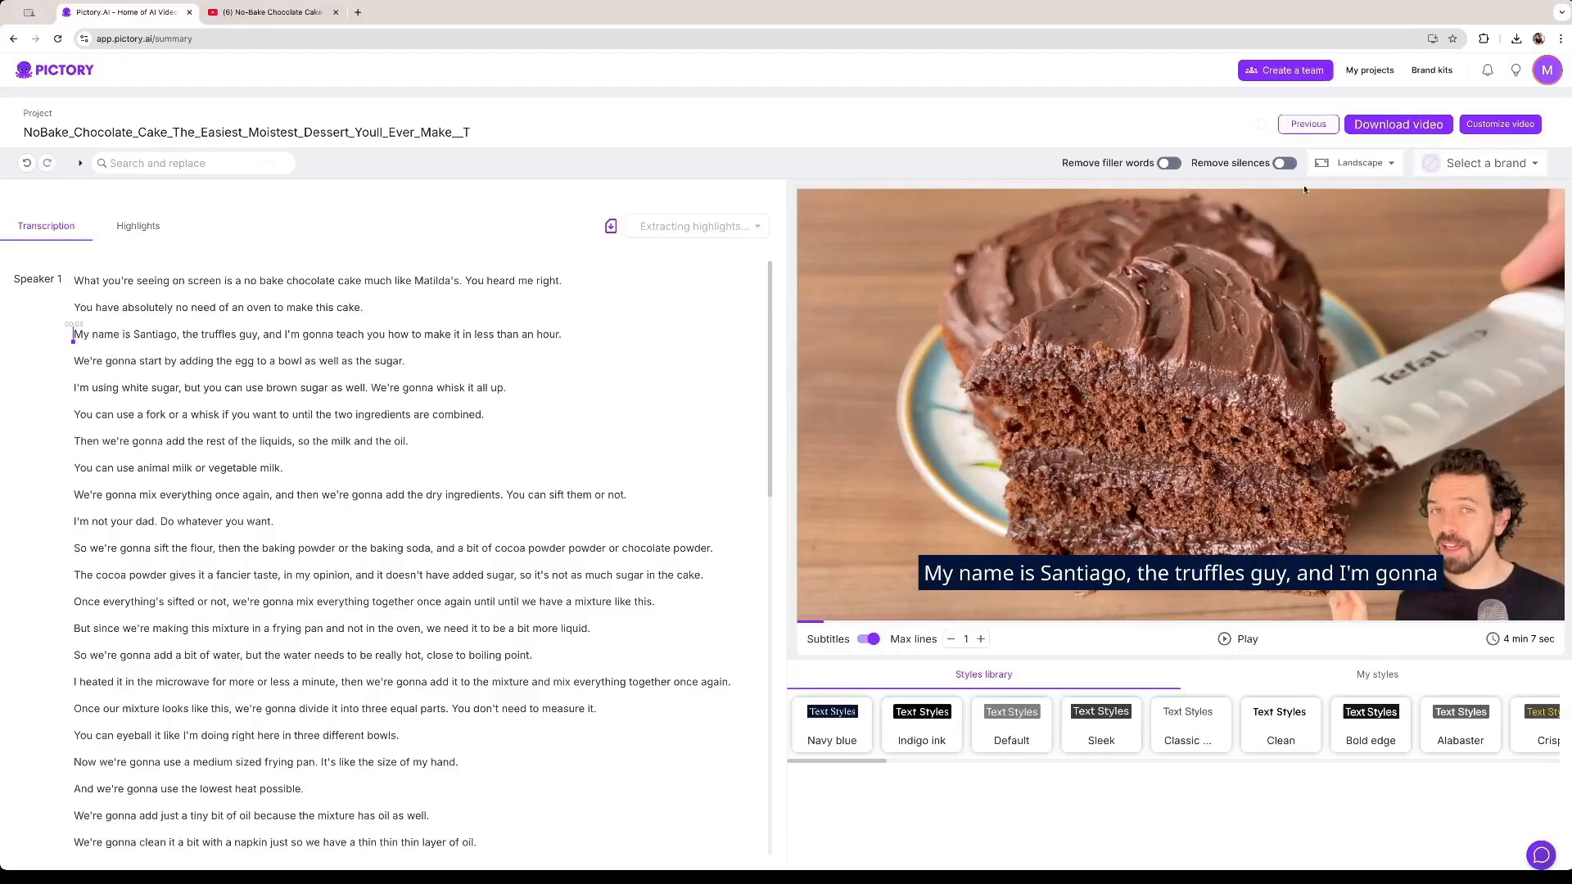
- Change the cake video's aspect ratio to Portrait
left_click(1361, 163)
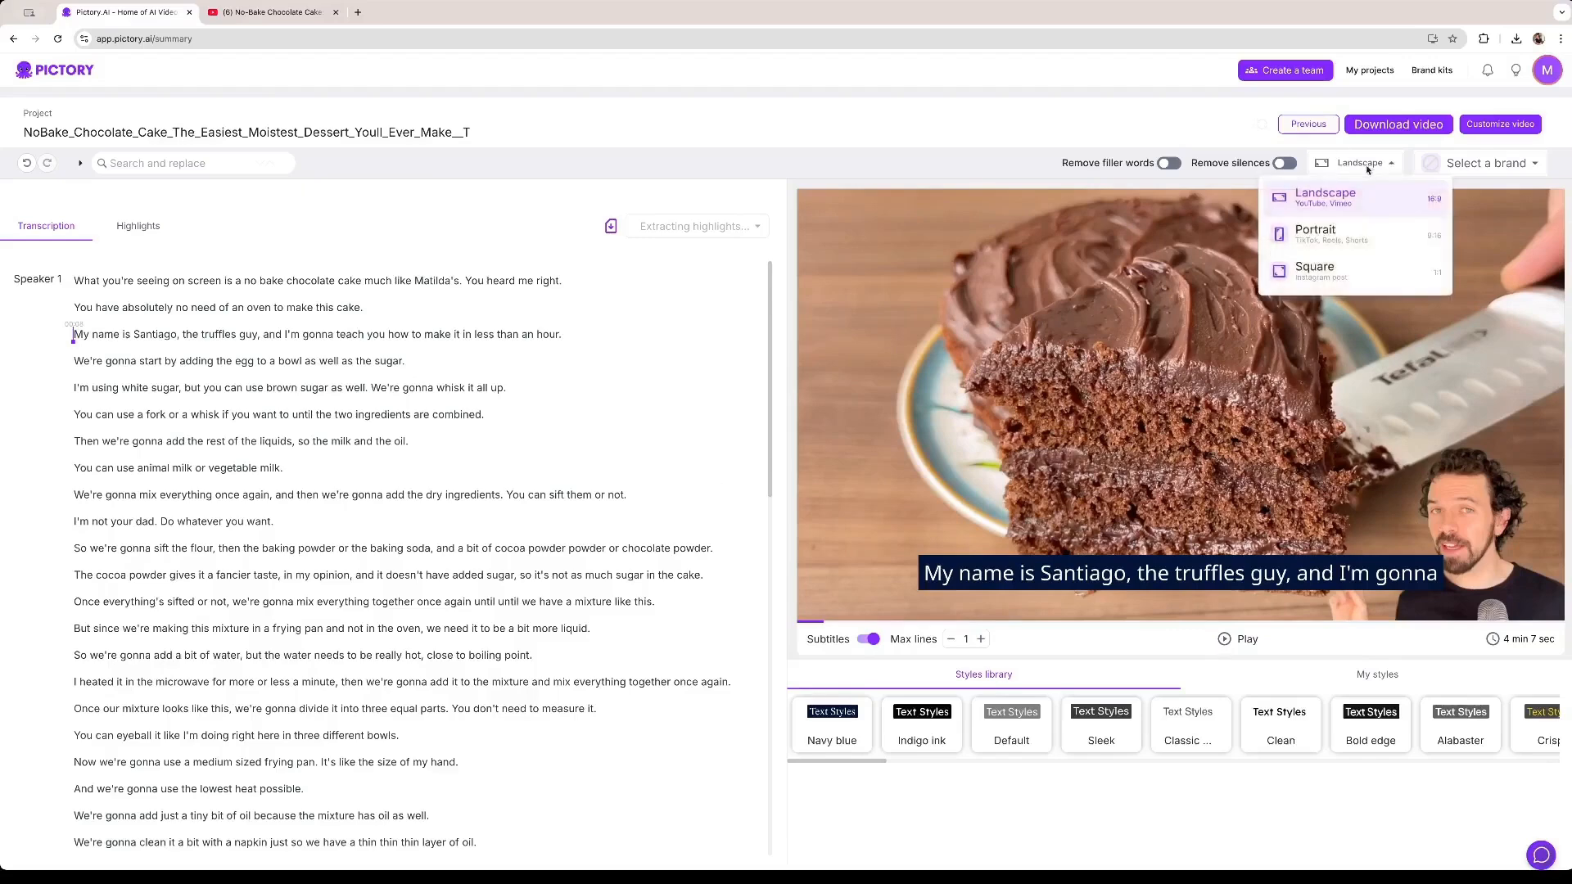
left_click(1355, 236)
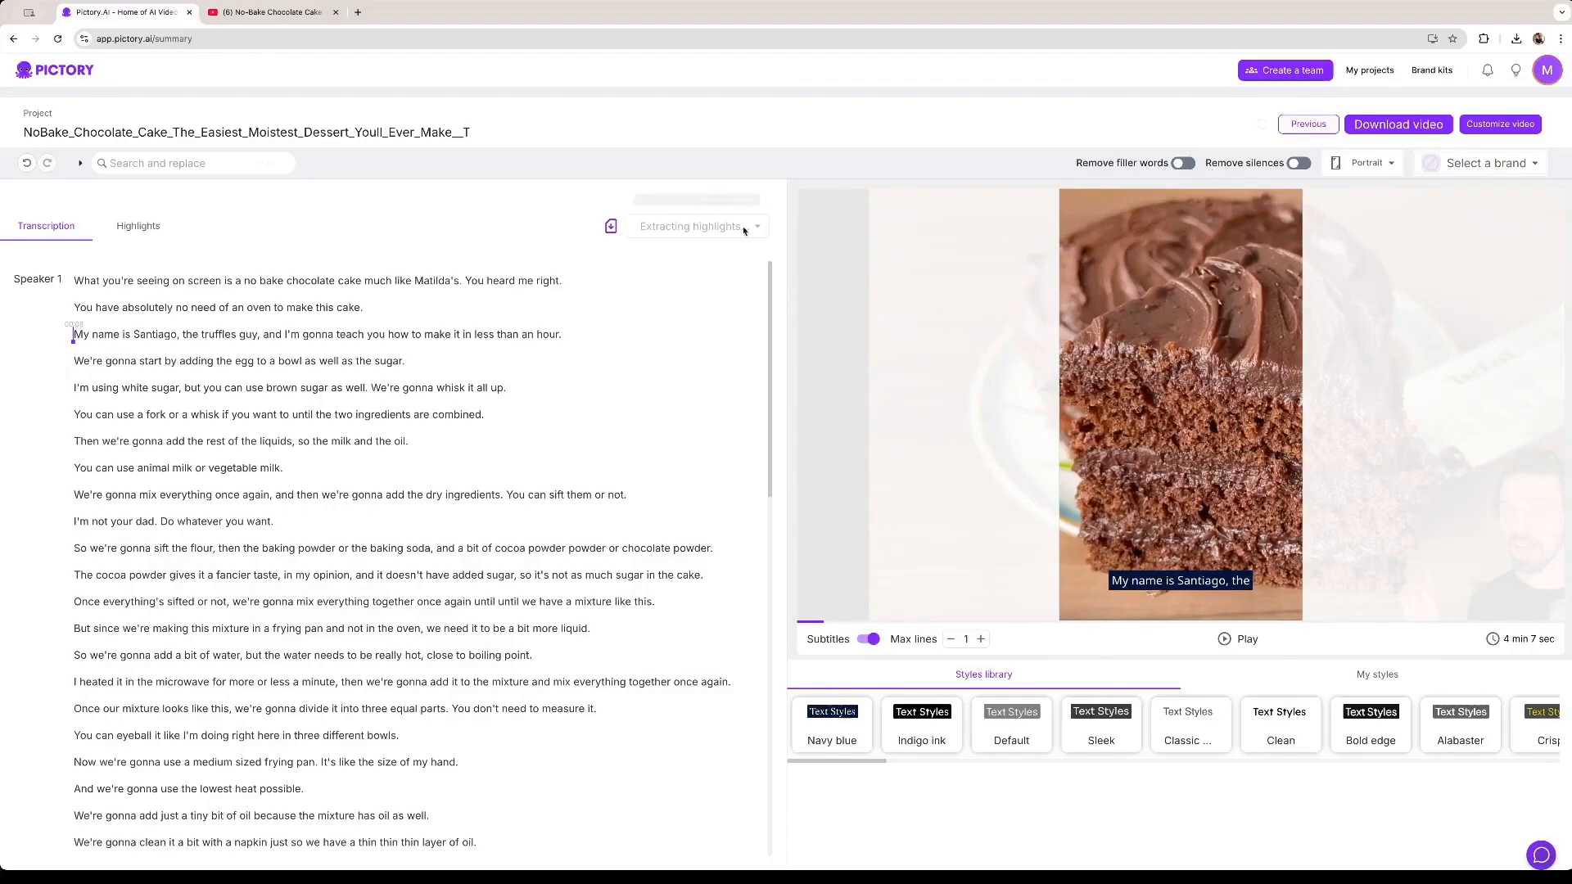
scroll(295, 811, "down", 15)
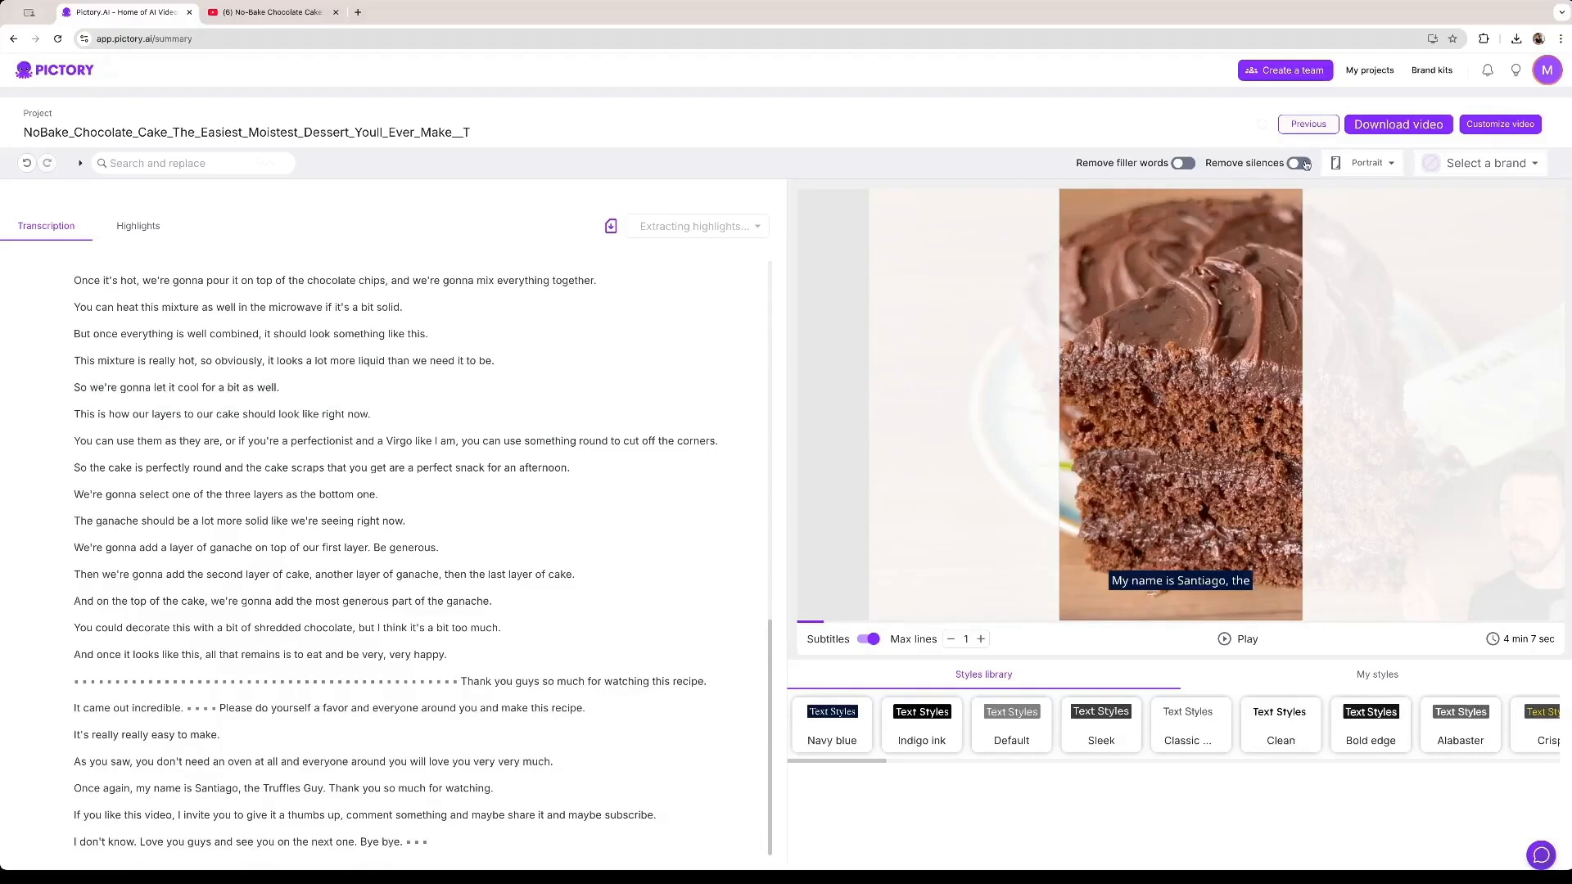
- Try the Sleek subtitle style, and apply the Standard style with white serif text on a black background
left_click(1083, 727)
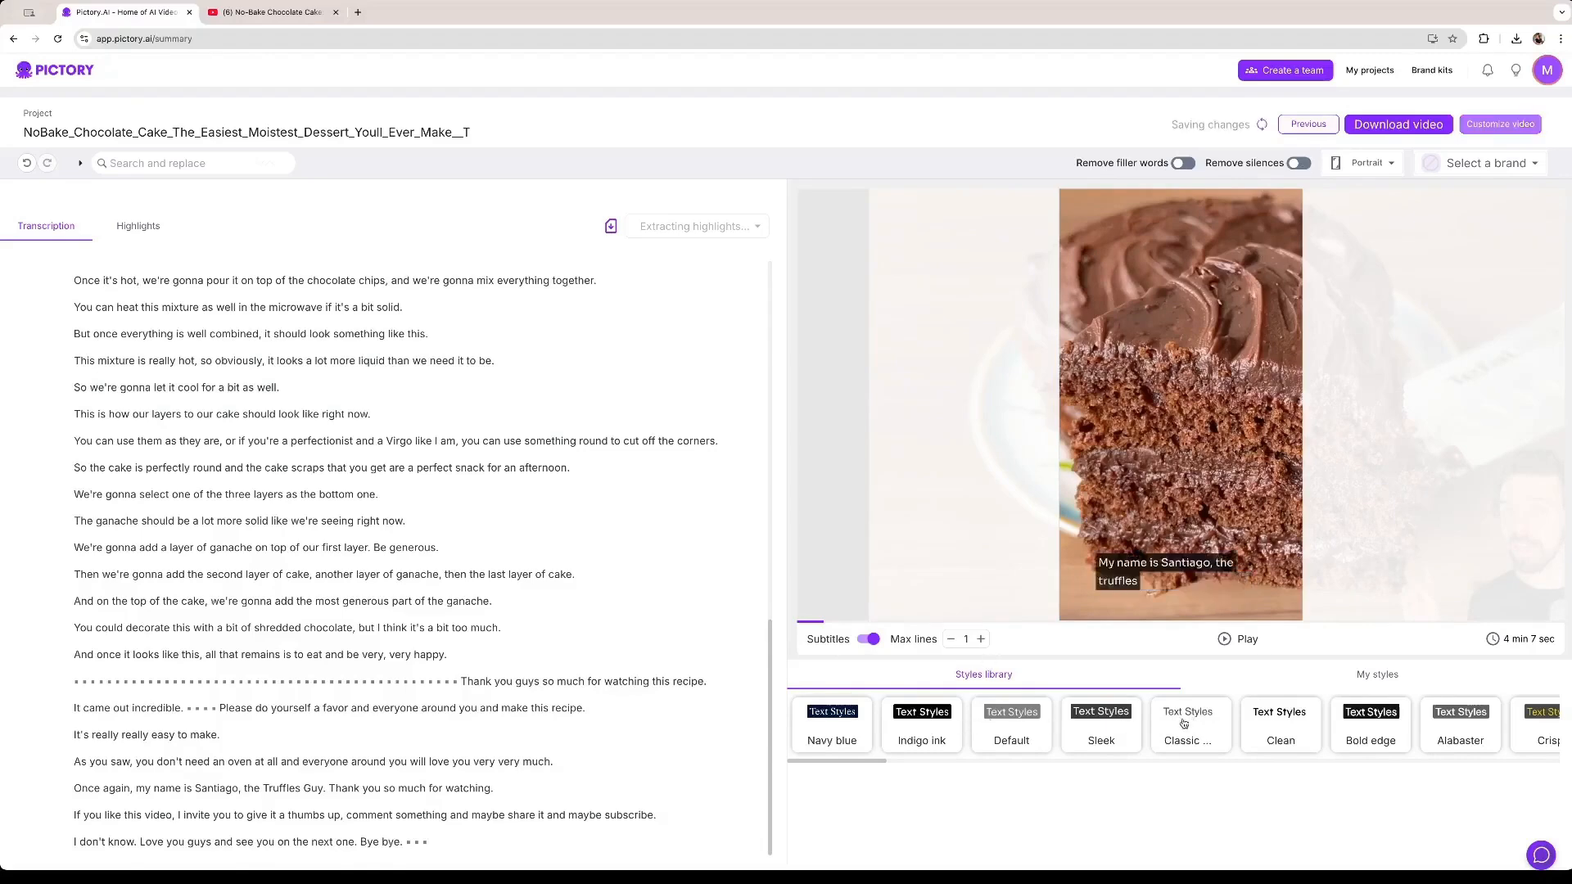
left_click_drag(871, 763, 1139, 763)
left_click(1075, 726)
left_click(1185, 724)
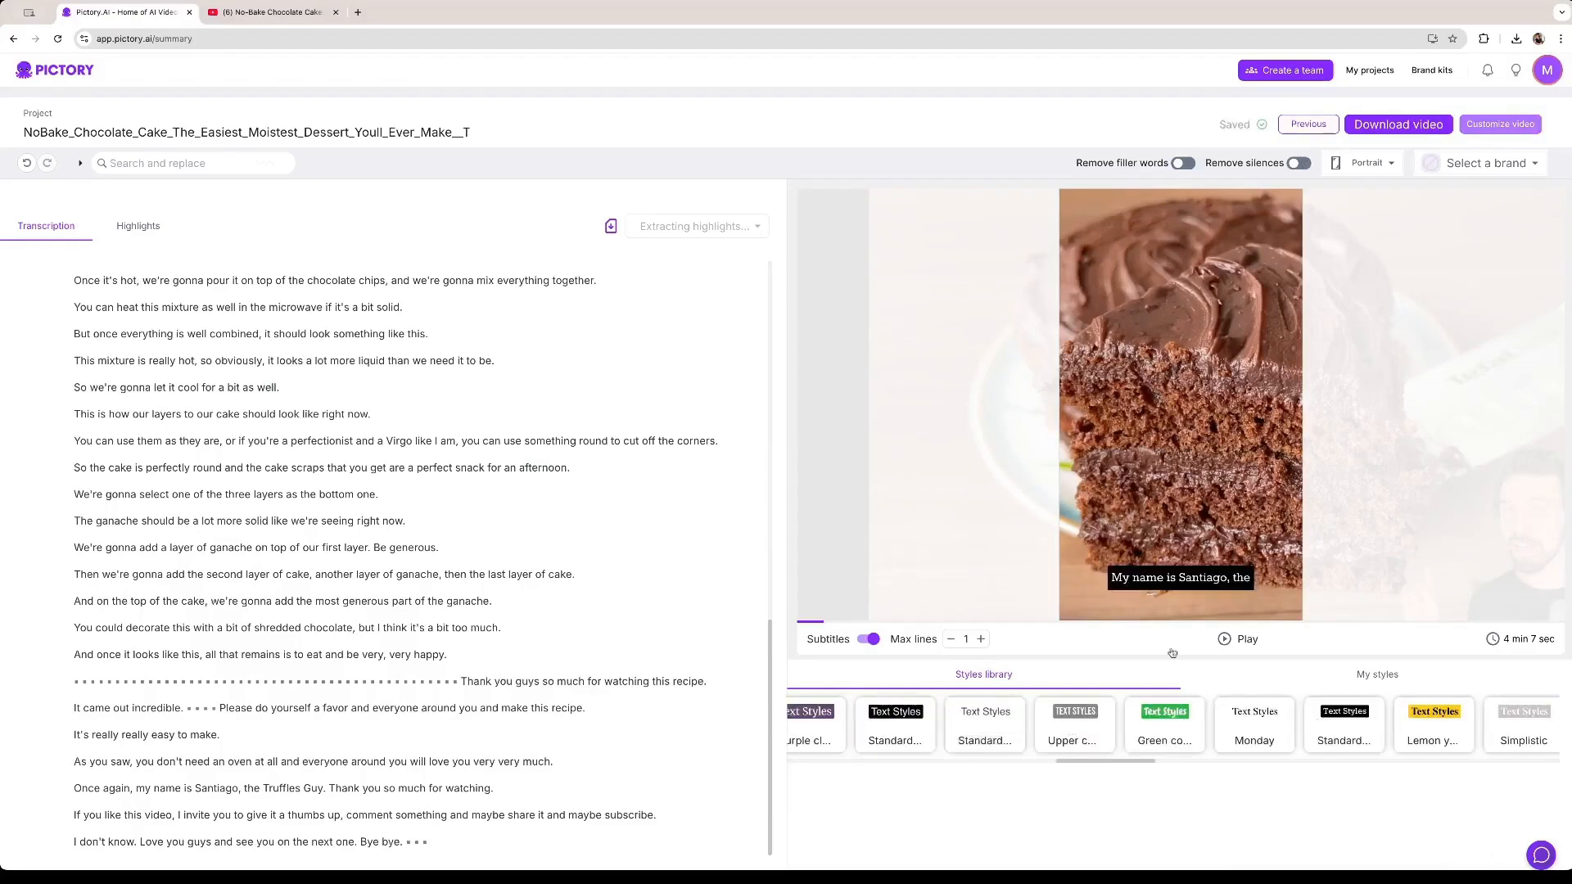
left_click_drag(1101, 765, 867, 763)
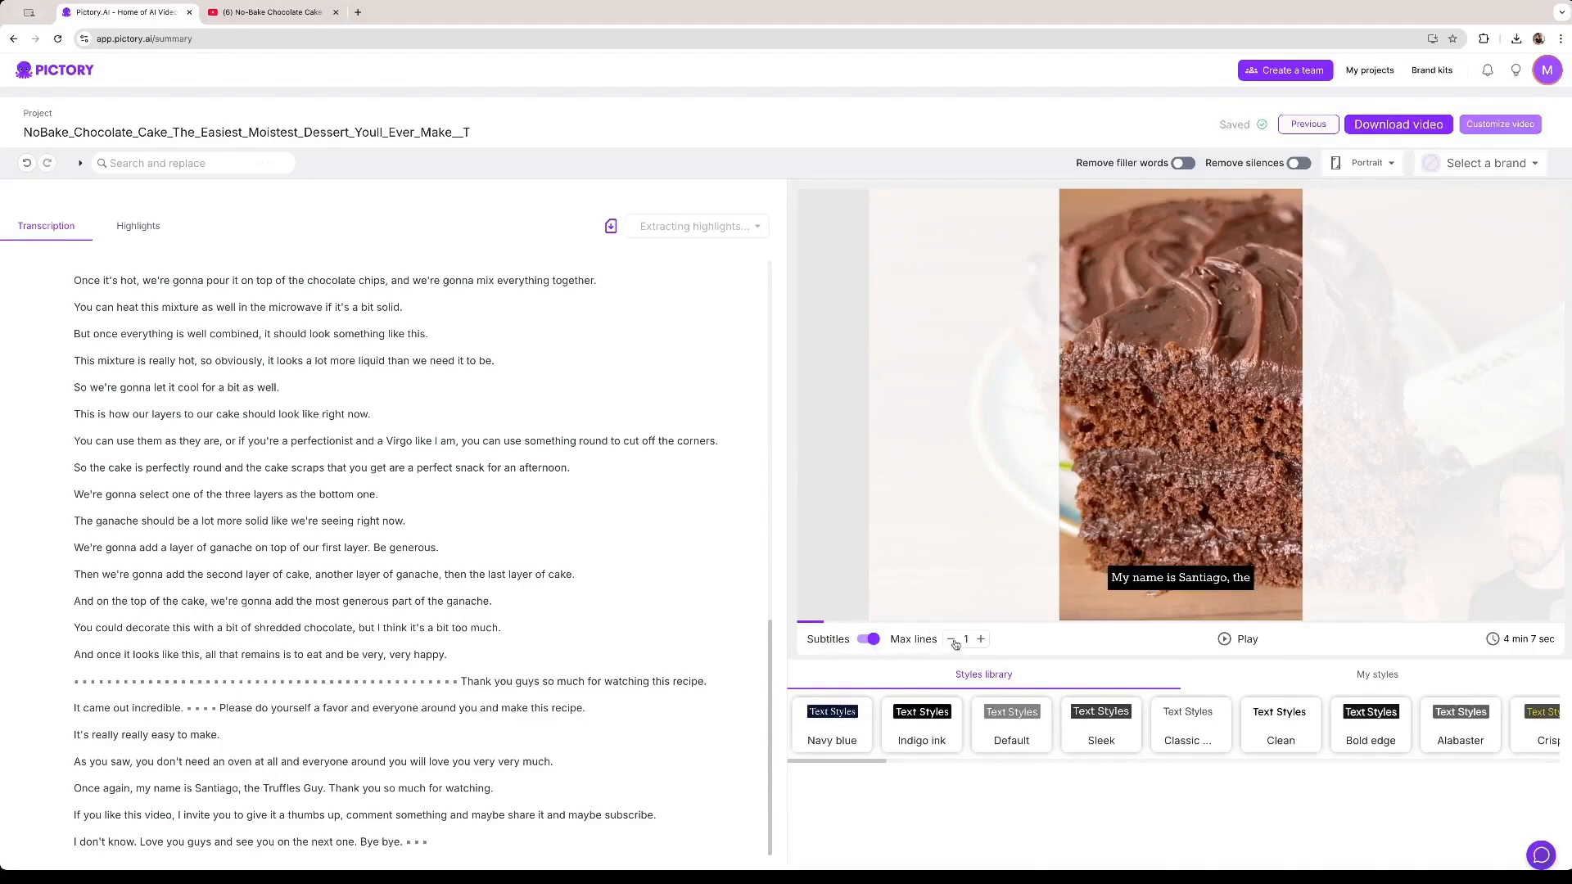
- Try the subtitles with a maximum of two and three lines, and restore the limit to one
left_click(982, 640)
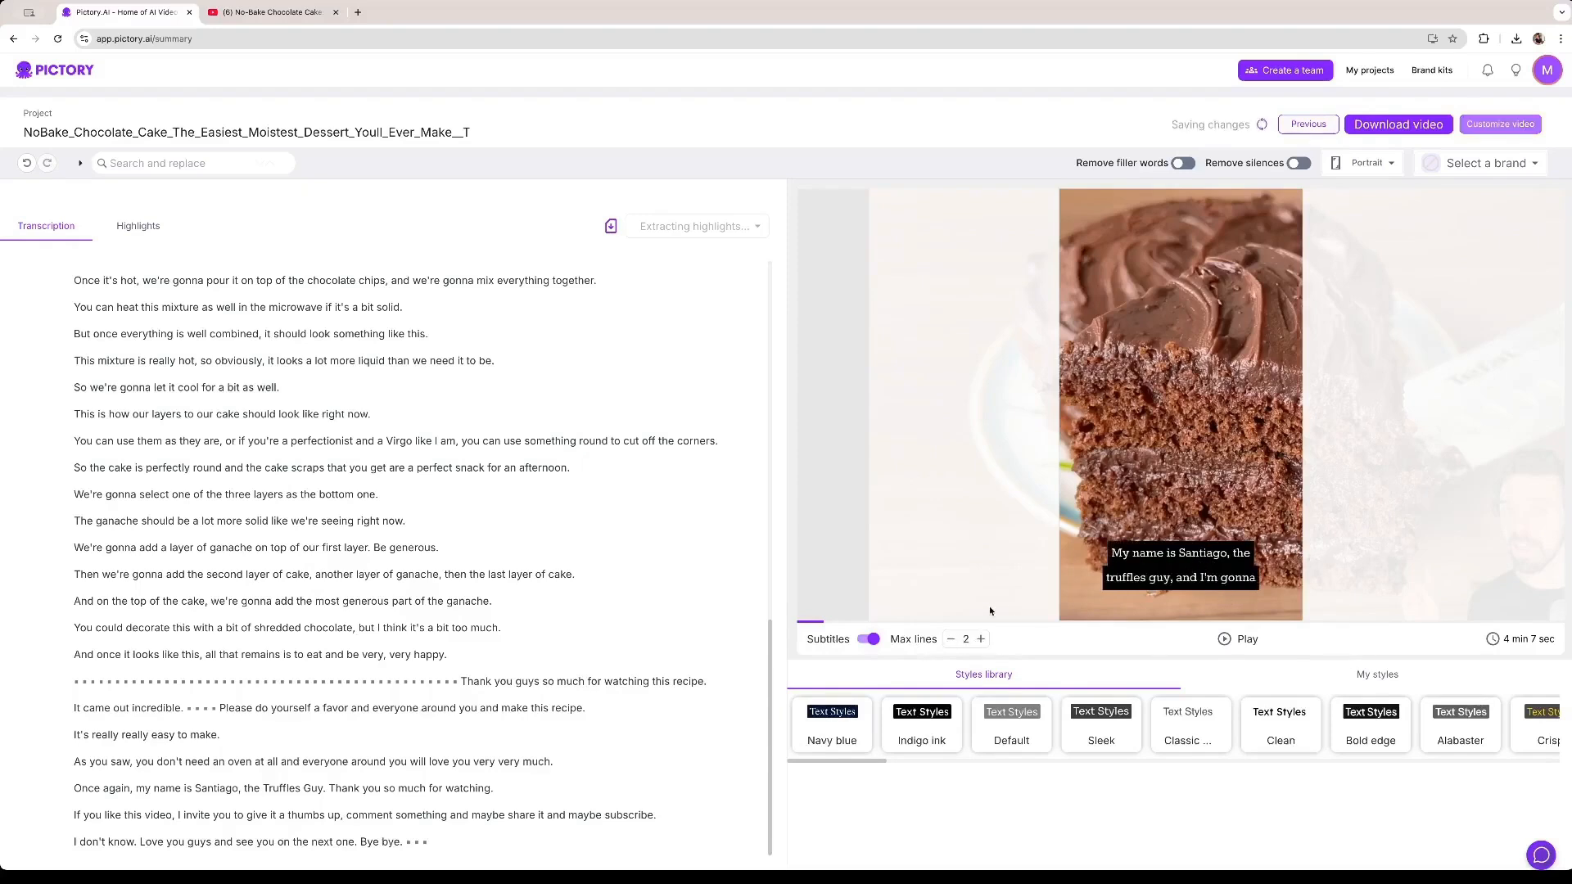
left_click(982, 640)
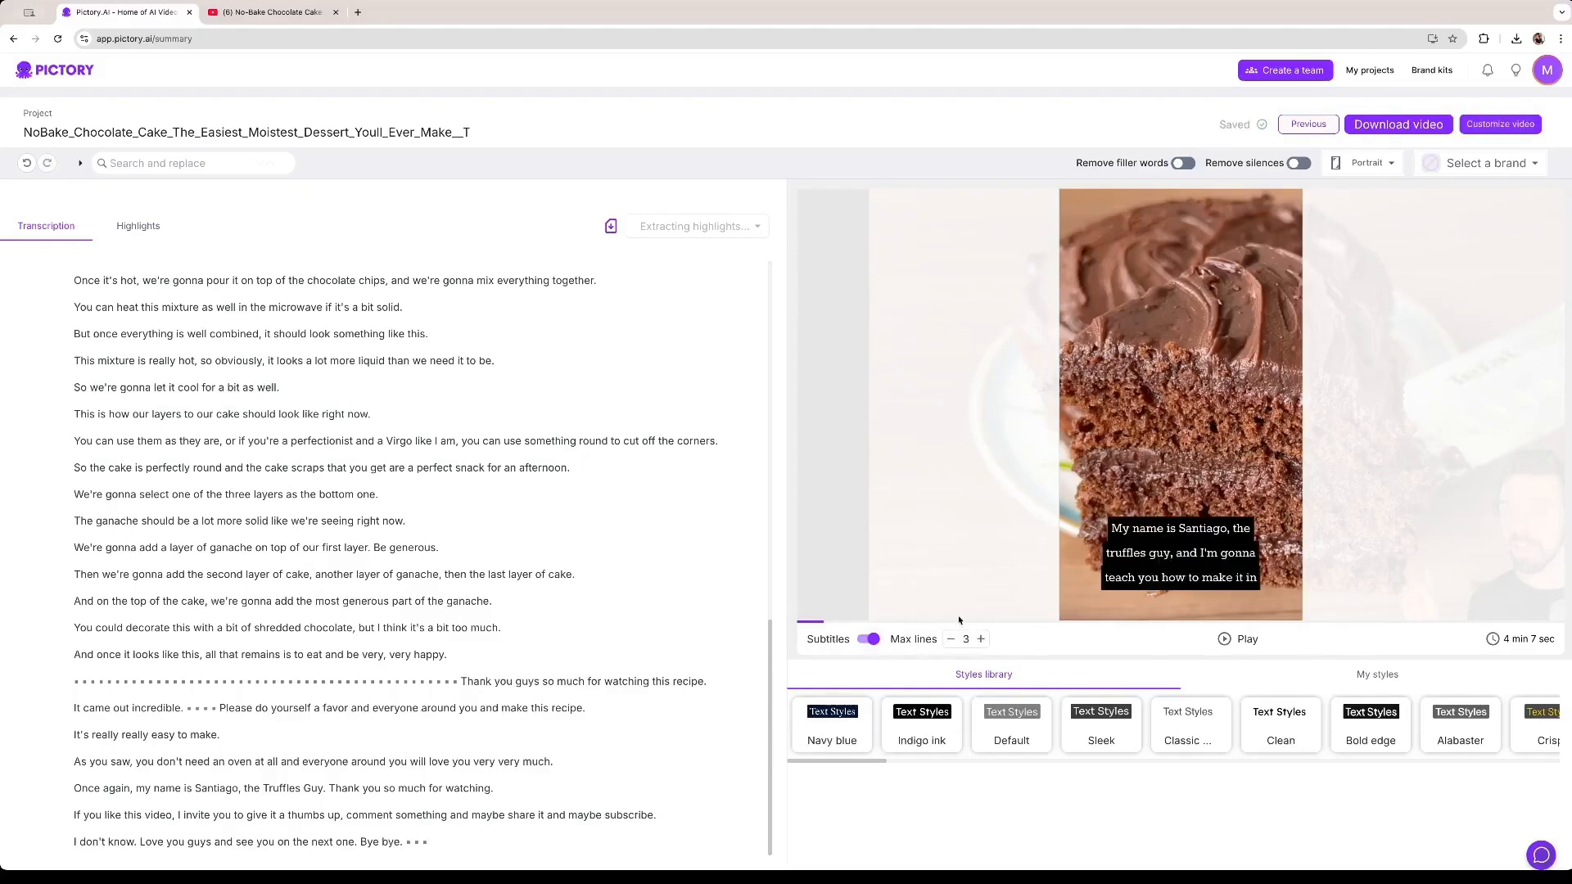
left_click(950, 640)
left_click(950, 639)
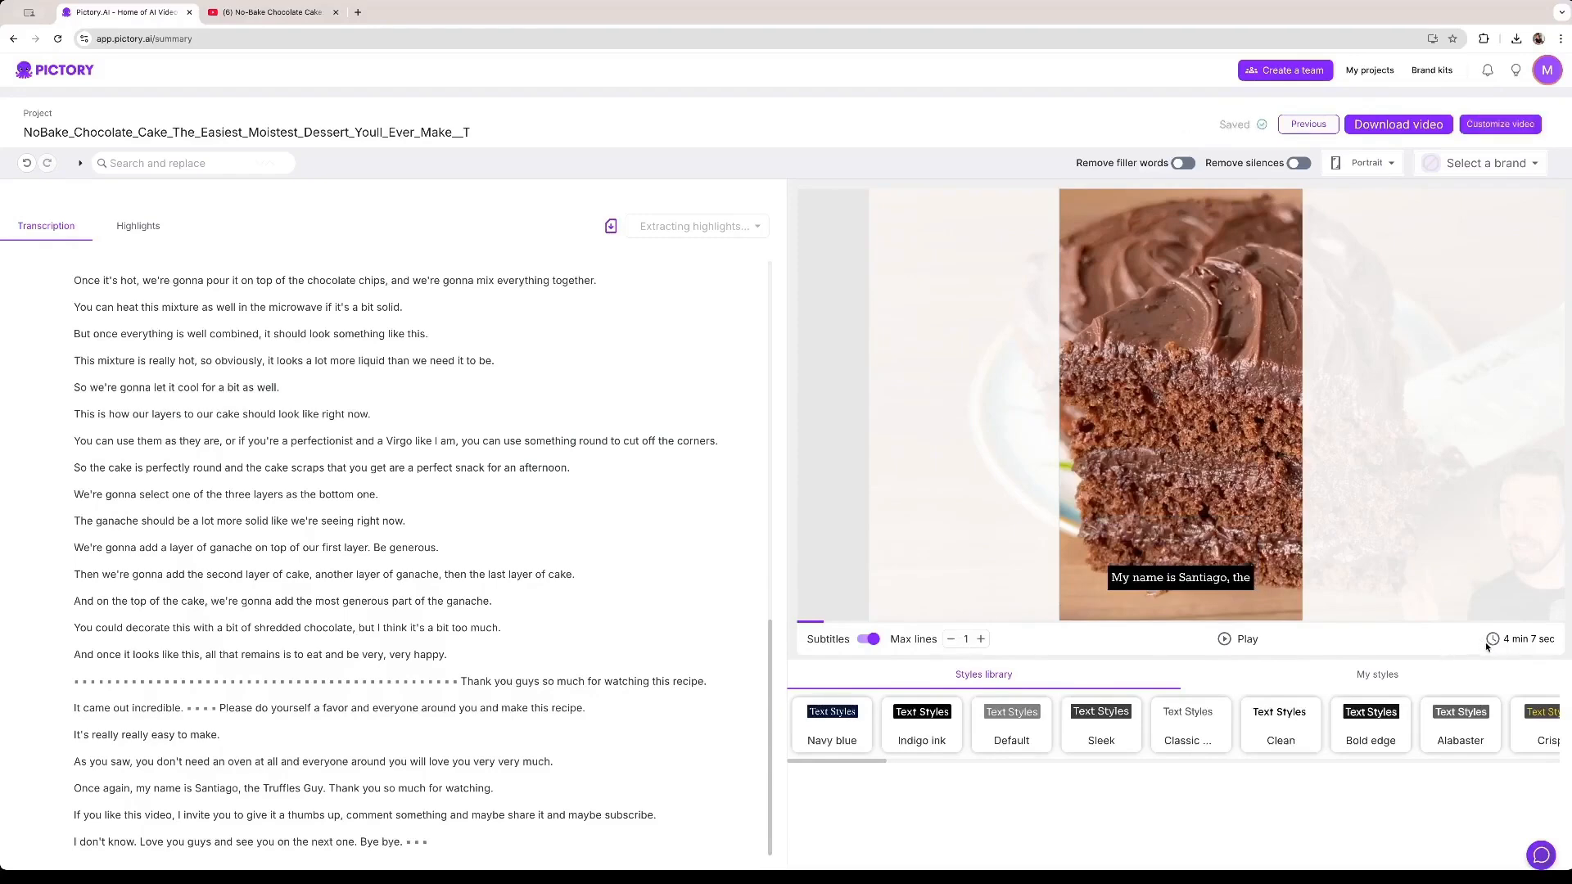
- Check the project's highlights list and the file formats offered for downloading the transcript
left_click(138, 226)
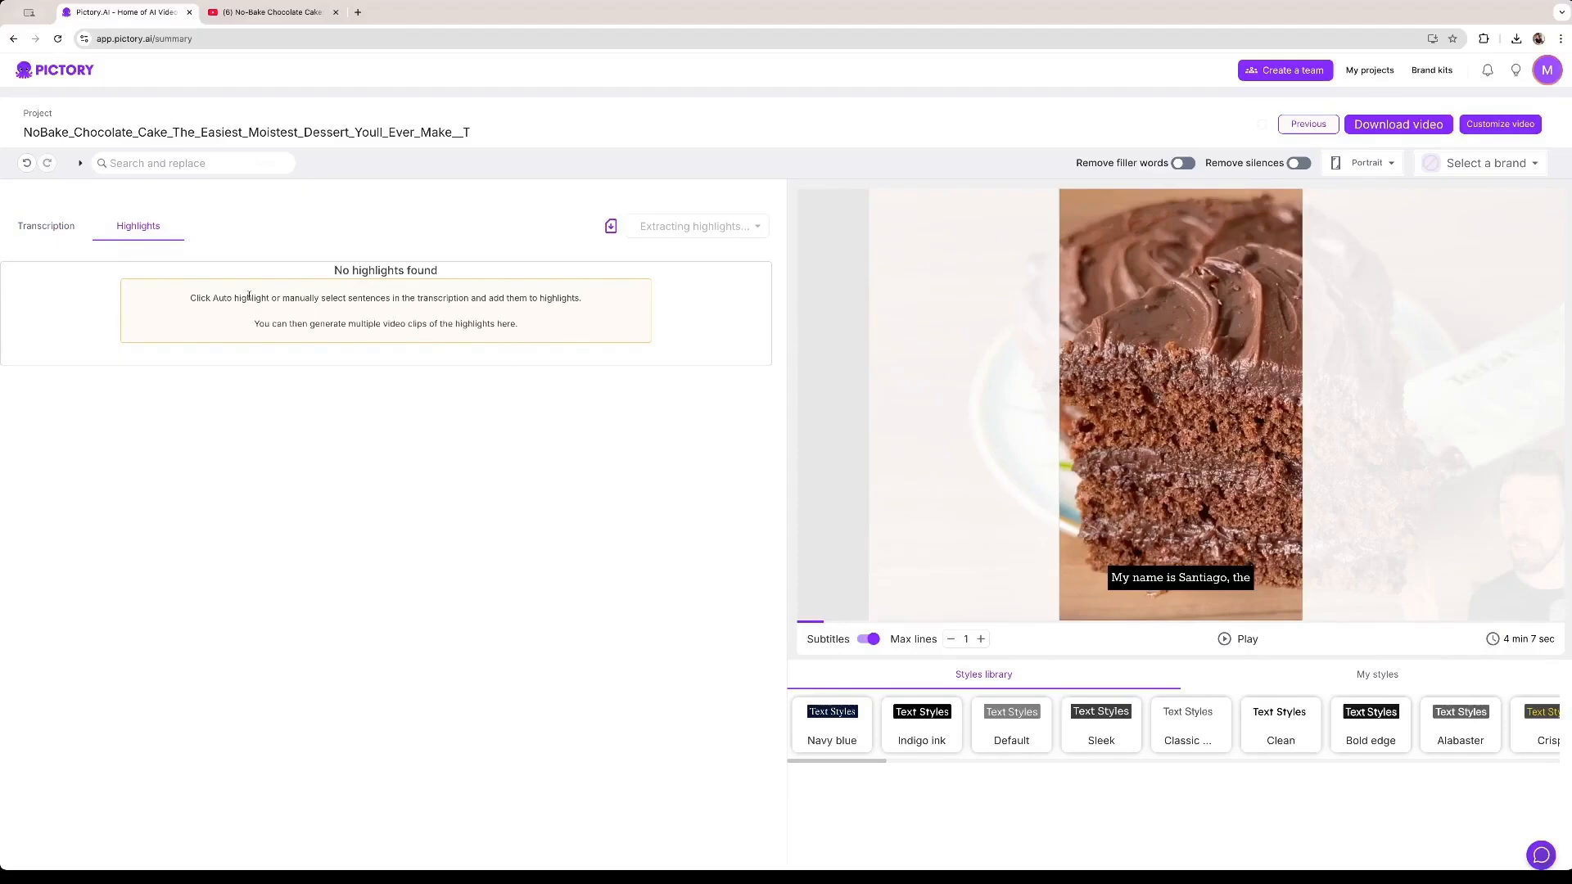
left_click(46, 226)
left_click(611, 226)
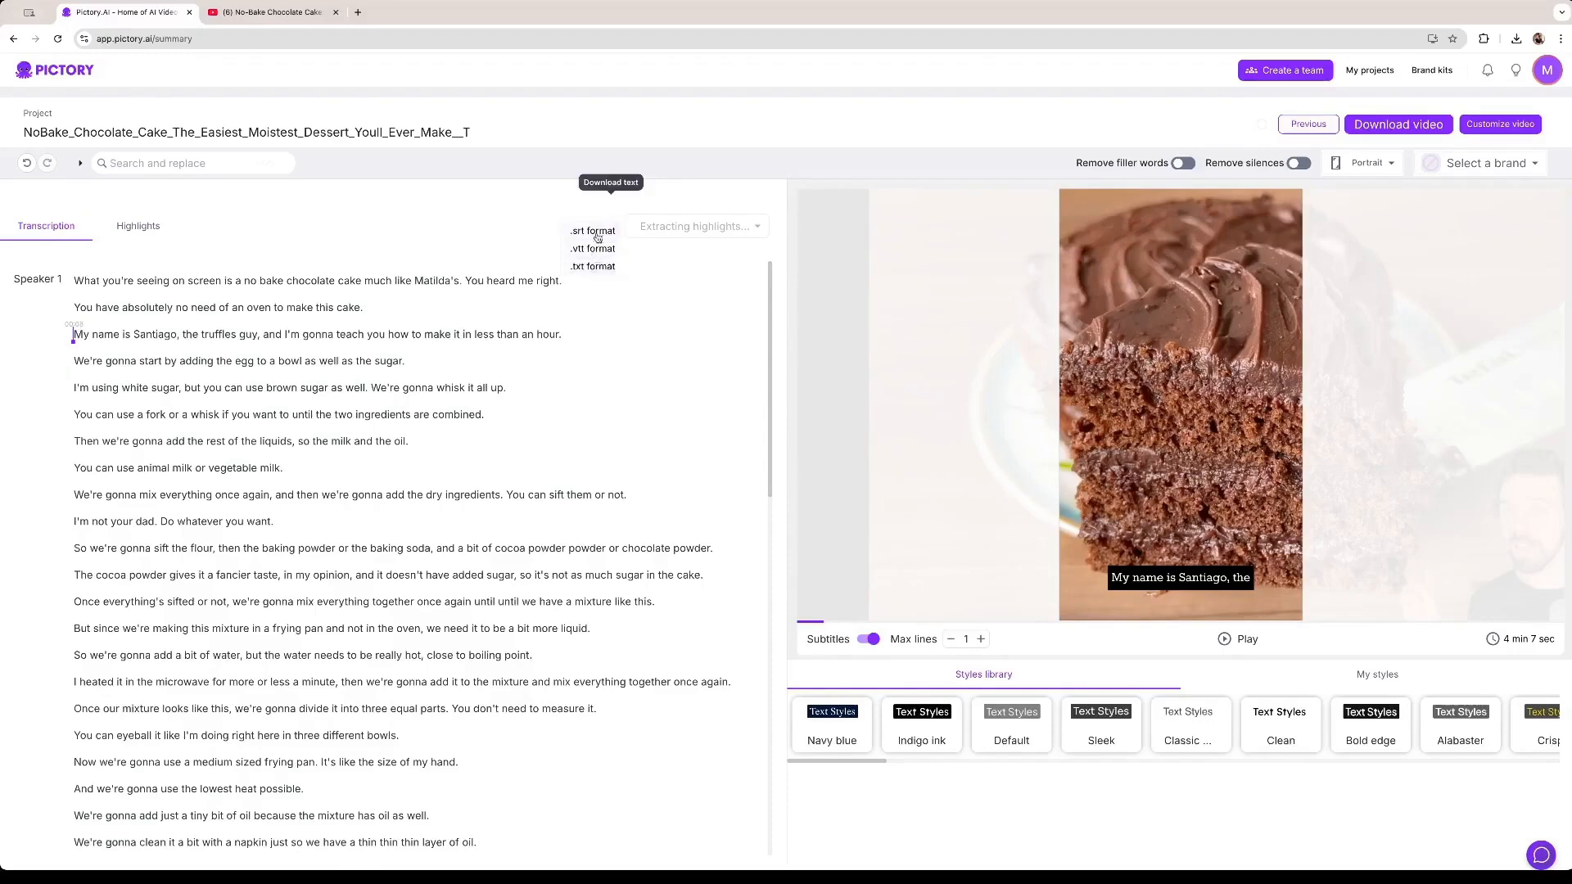
- Check which brands can be applied to the video
left_click(1466, 171)
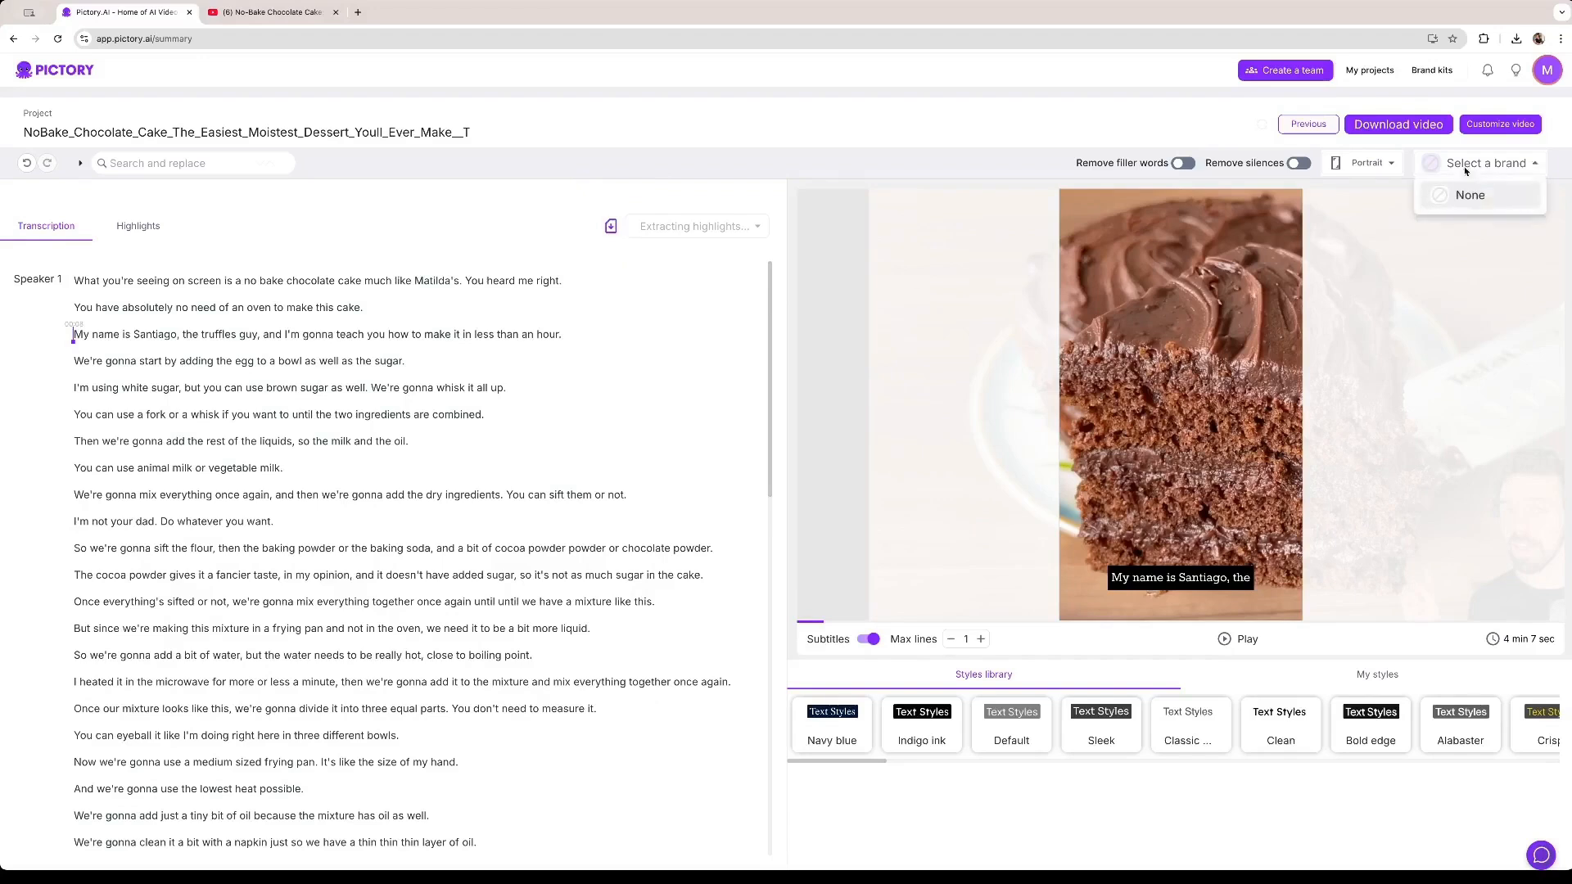
left_click(1477, 166)
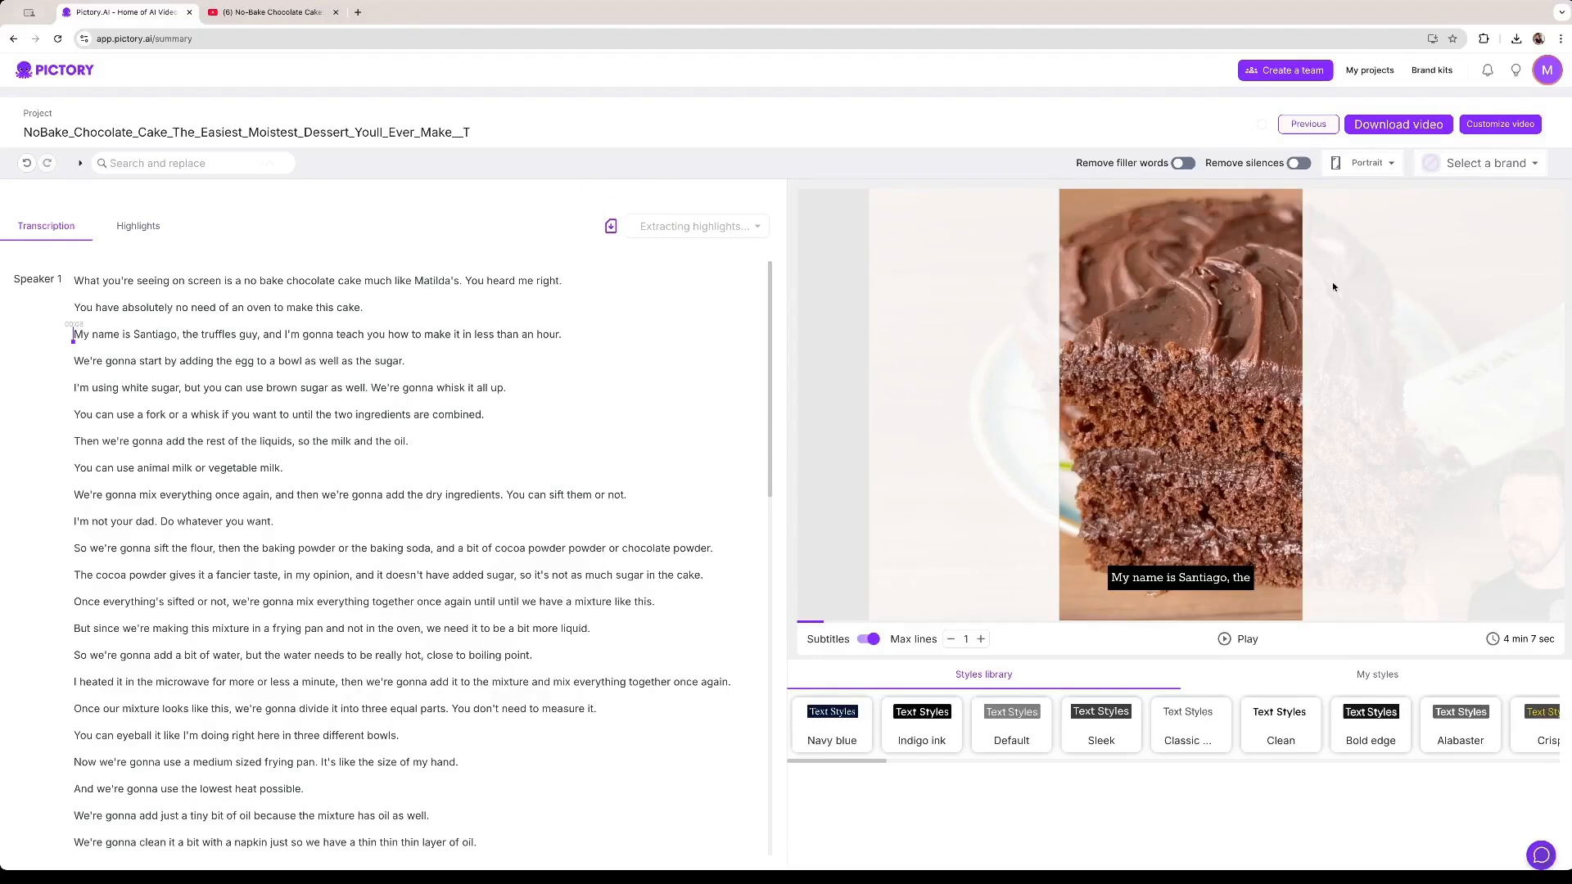
left_click(1496, 162)
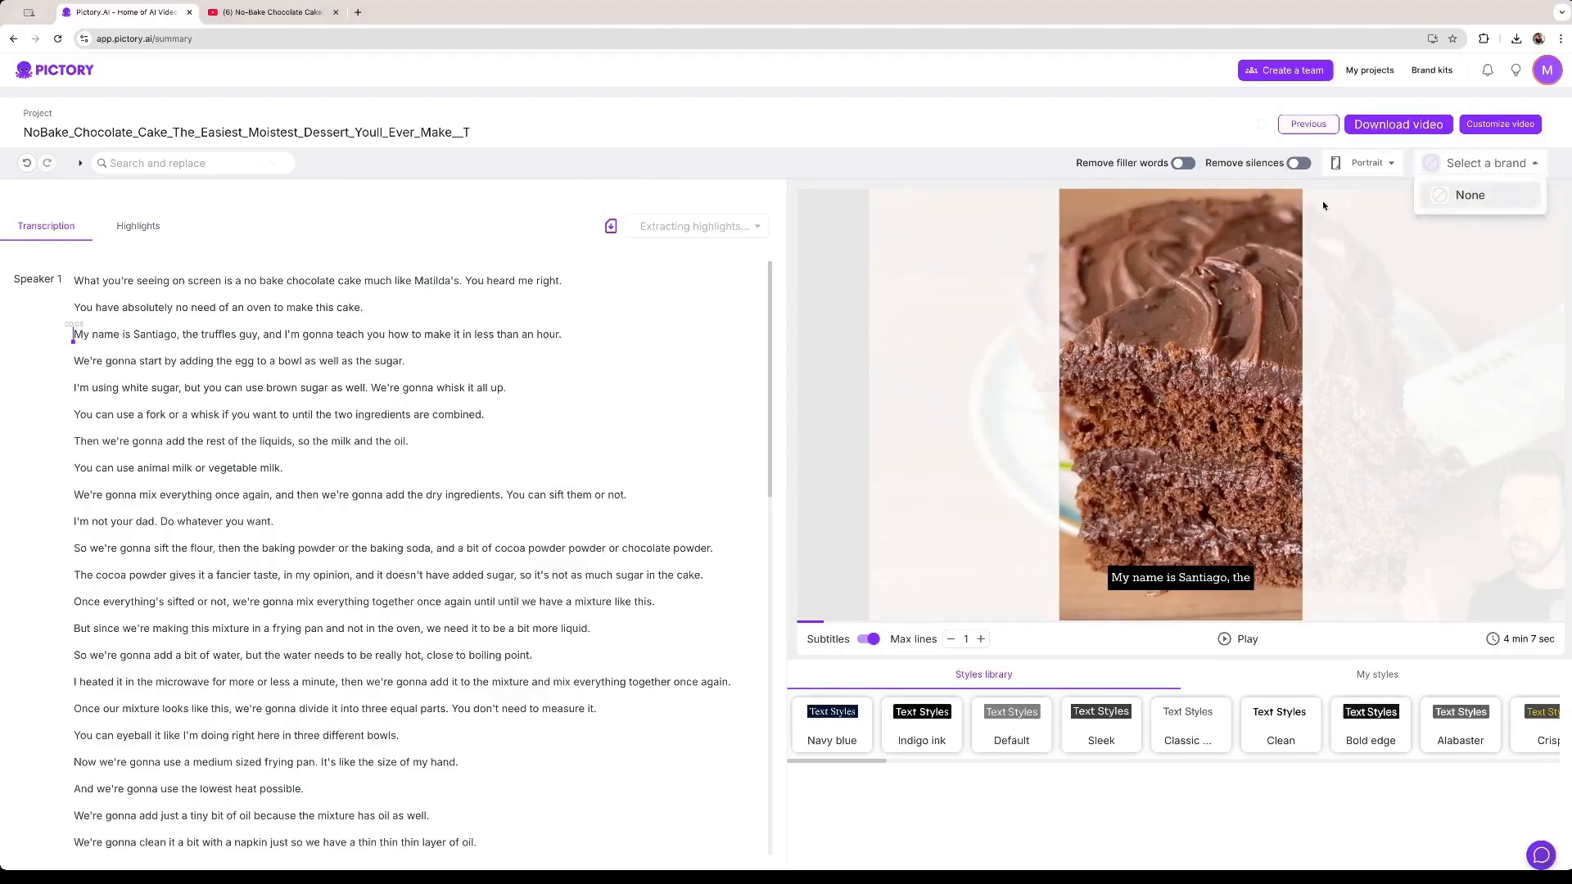
left_click(1413, 356)
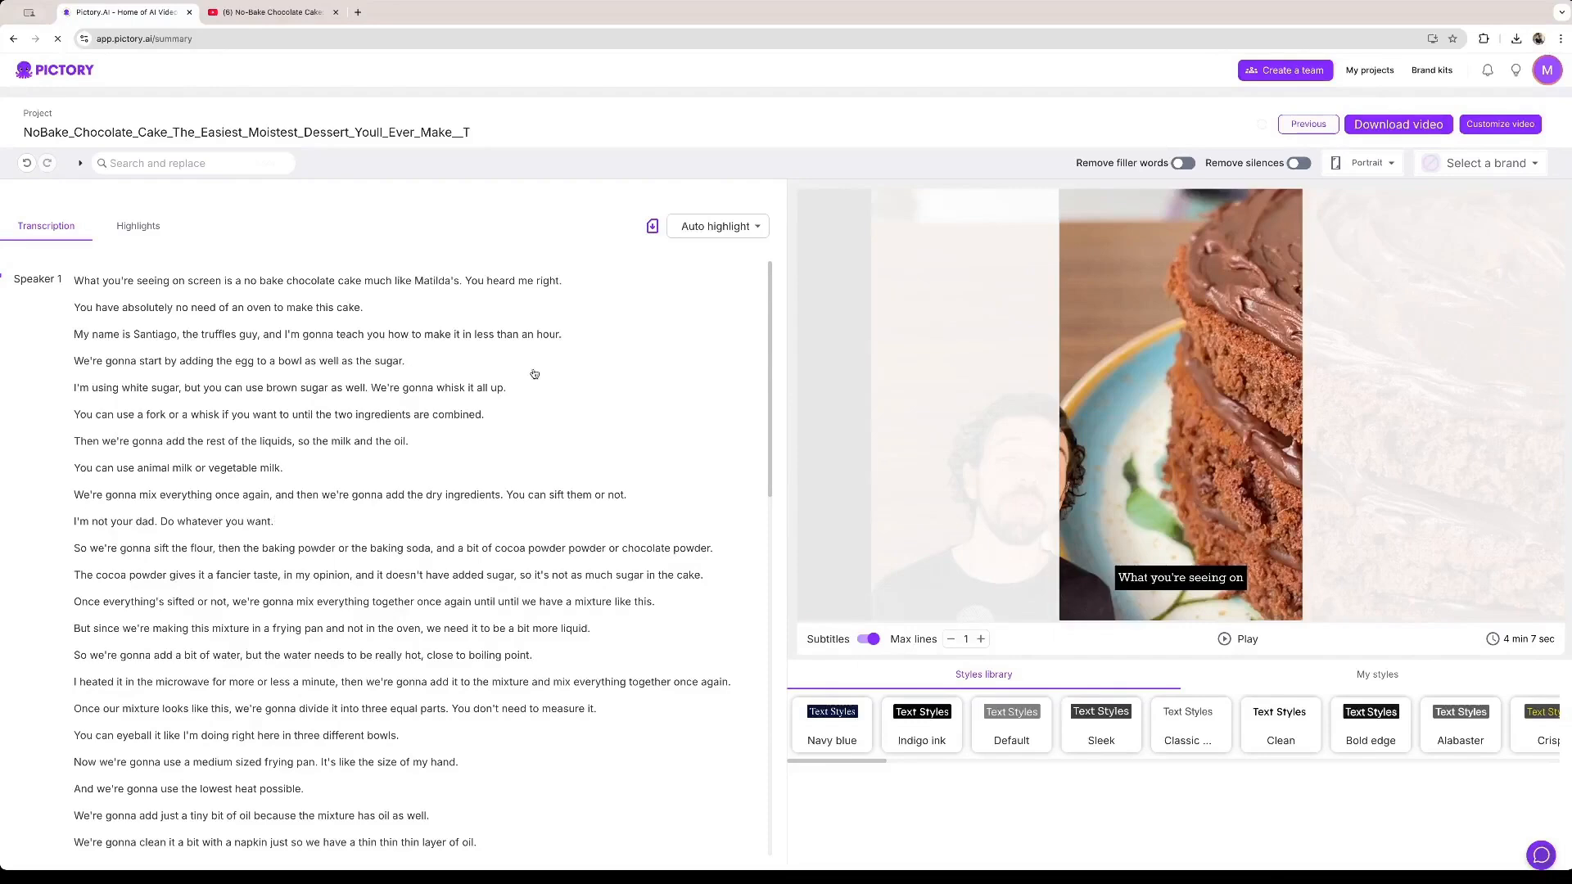
- Auto-highlight the transcript for a 30-second summary, preview the clip and review the highlighted sentences
left_click(715, 227)
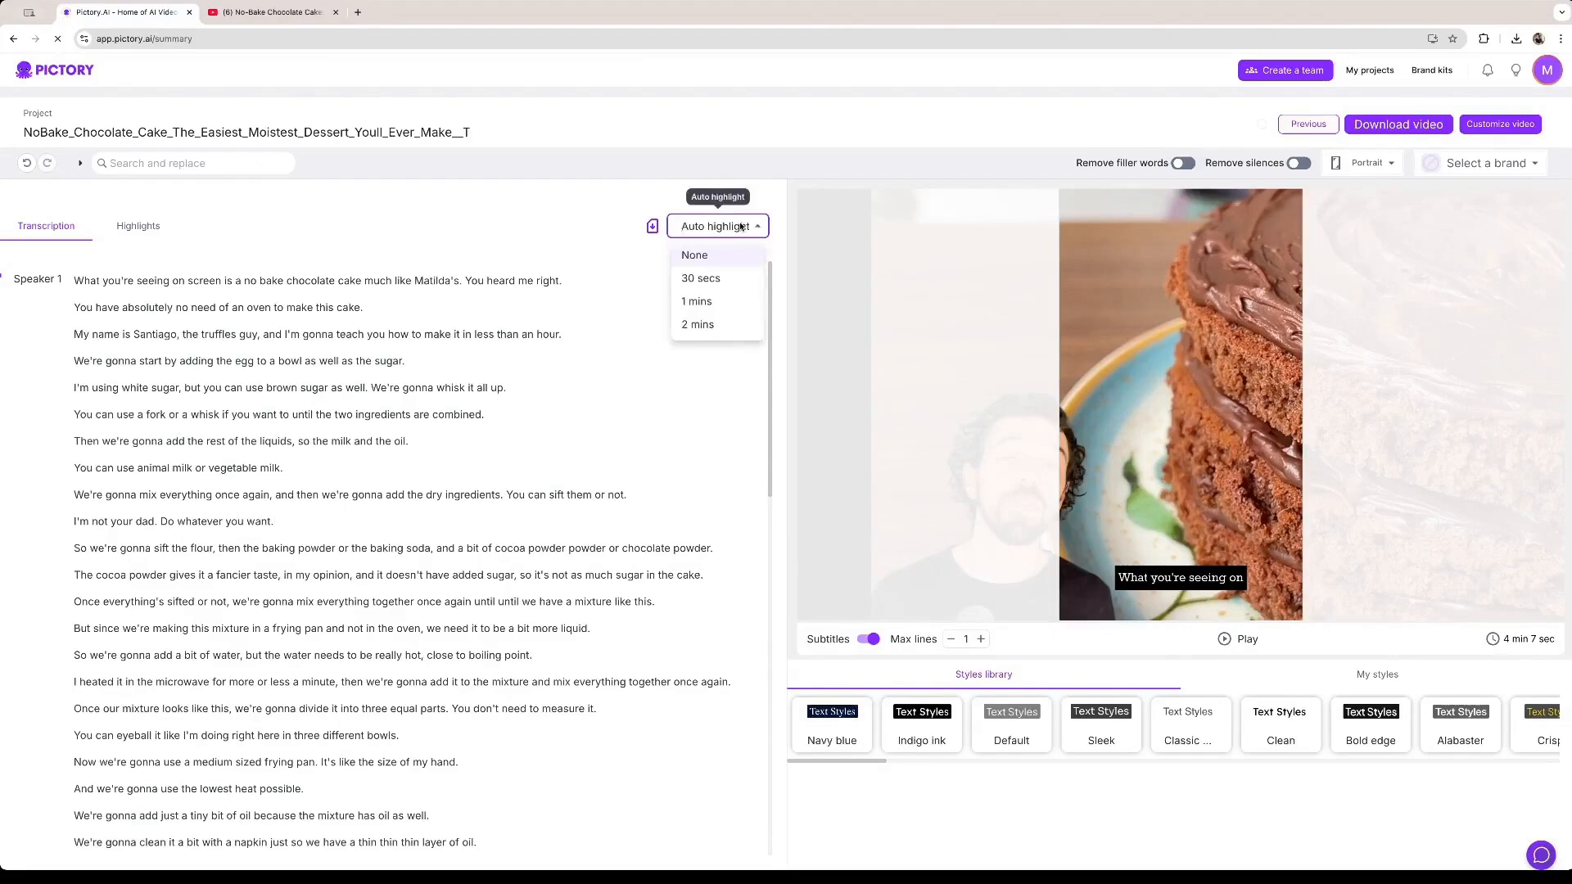
left_click(731, 280)
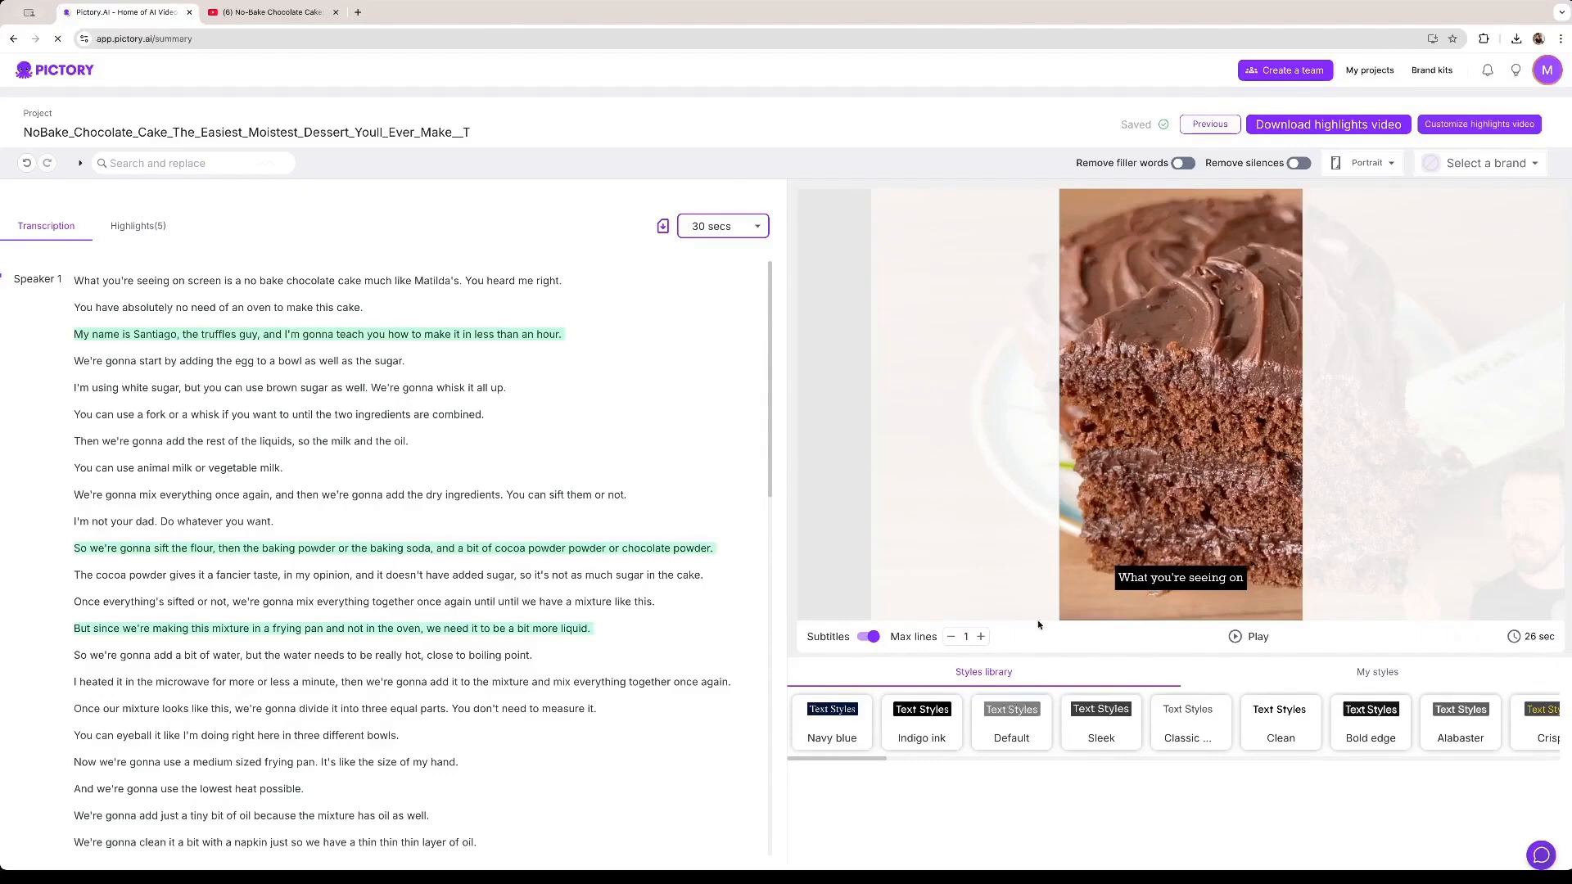
left_click(1234, 637)
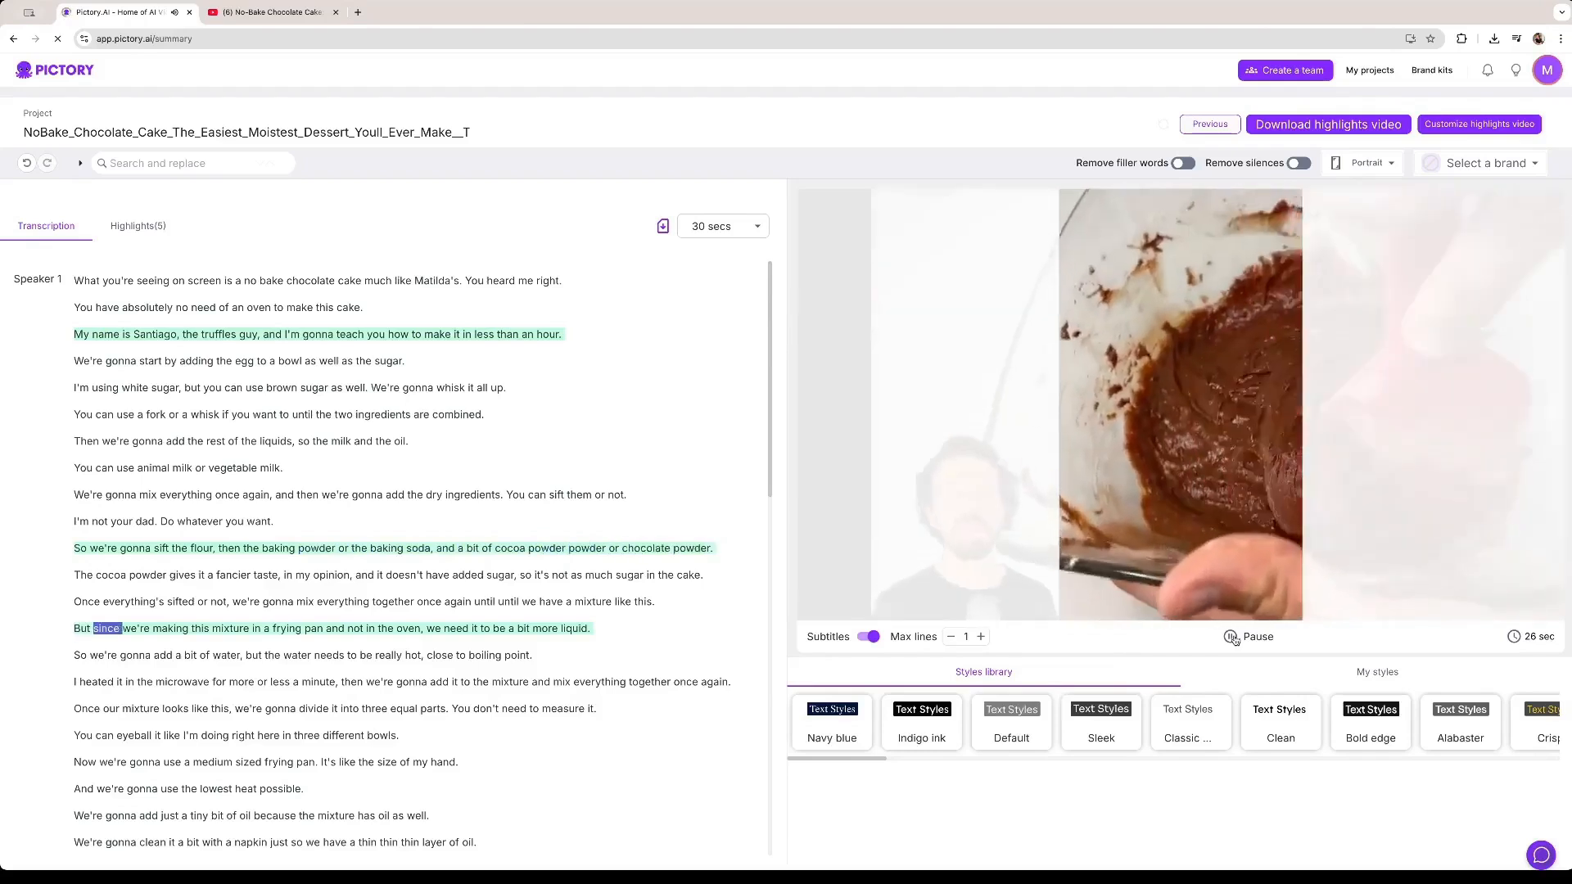
left_click(1233, 638)
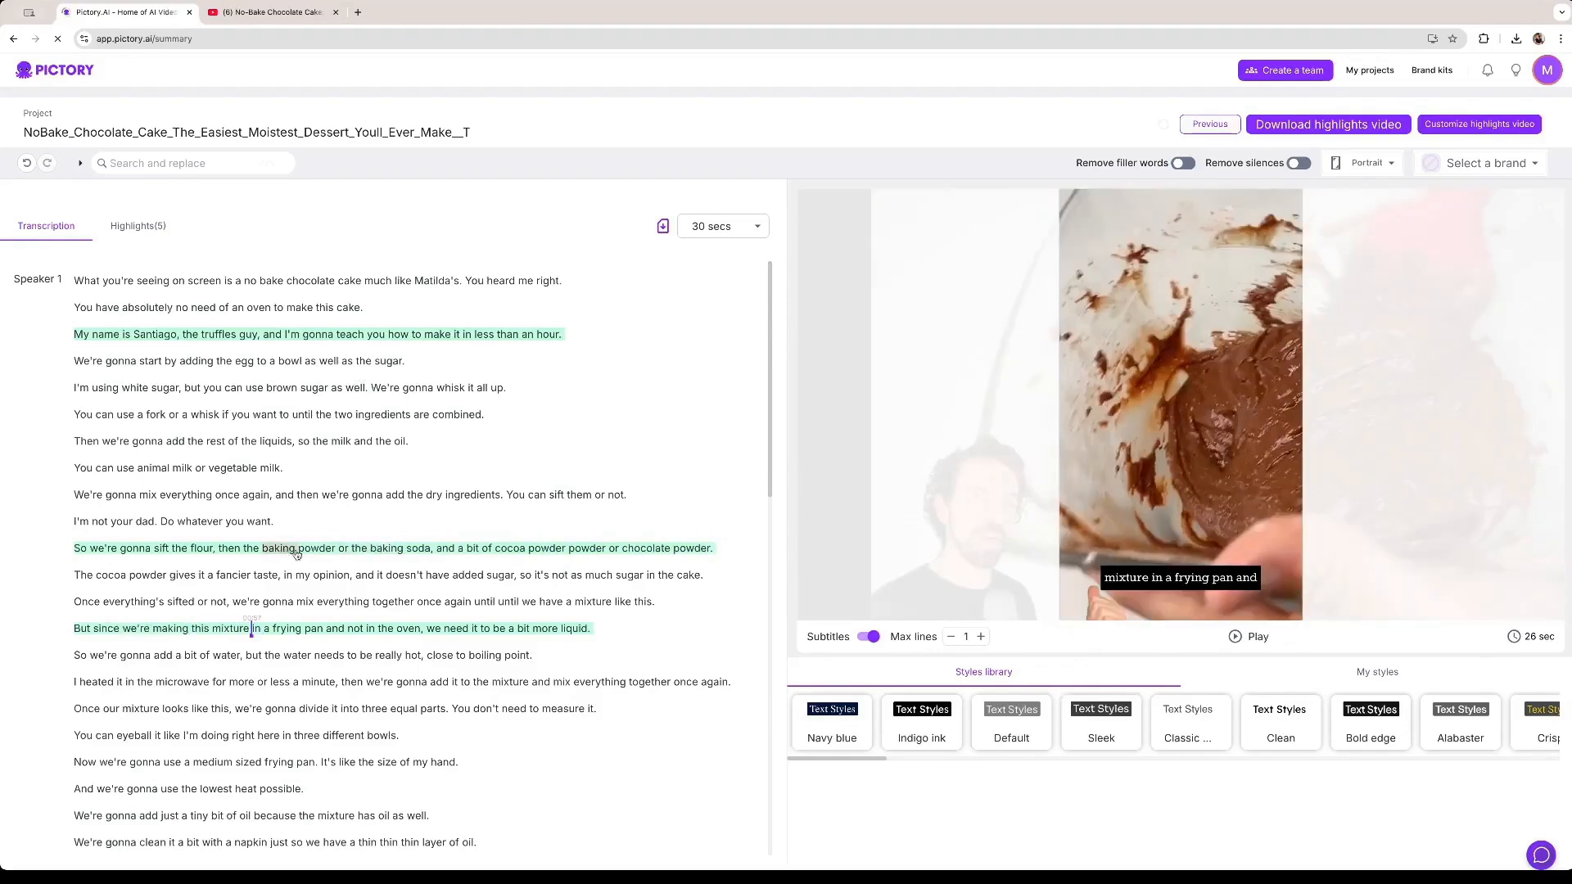
scroll(449, 561, "down", 20)
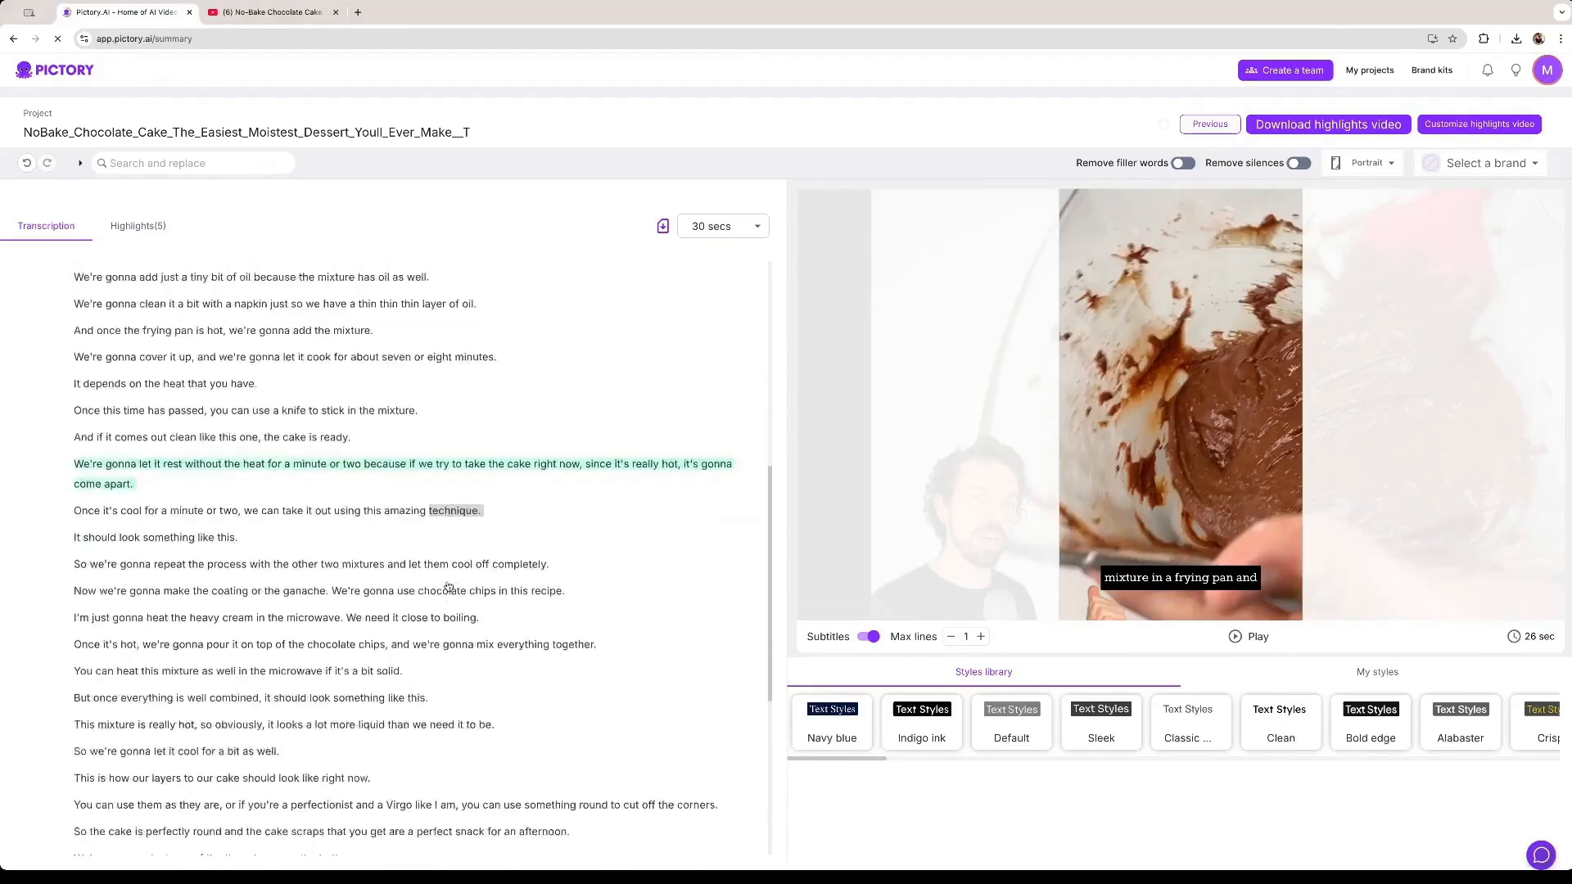
scroll(392, 589, "up", 20)
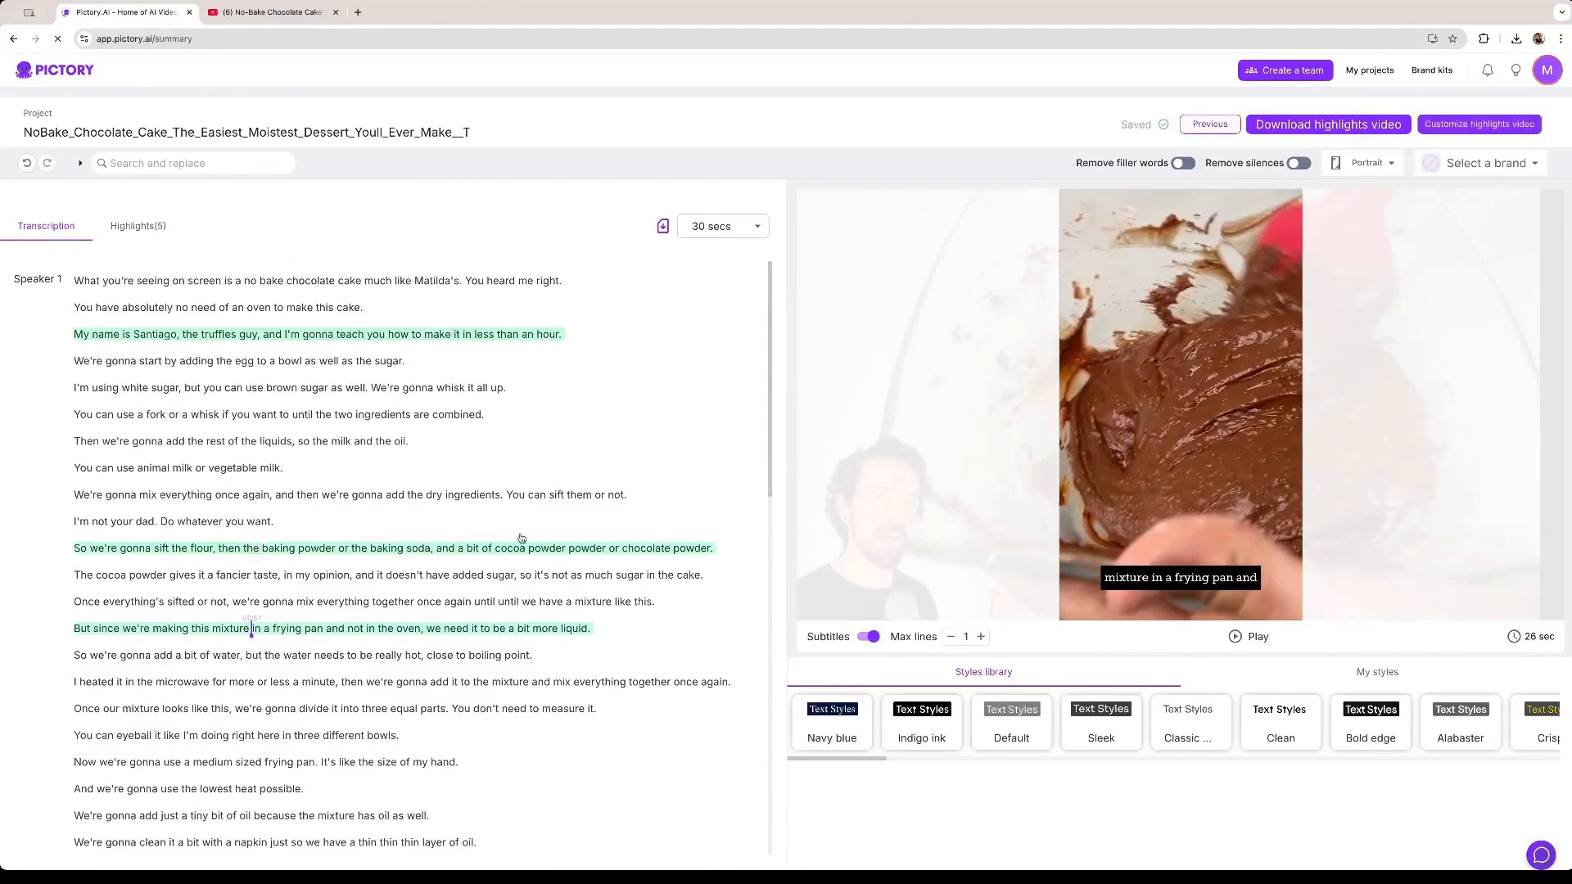
- Set the auto-highlight length to 1 minute and preview the start of the highlights video
left_click(724, 227)
left_click(702, 305)
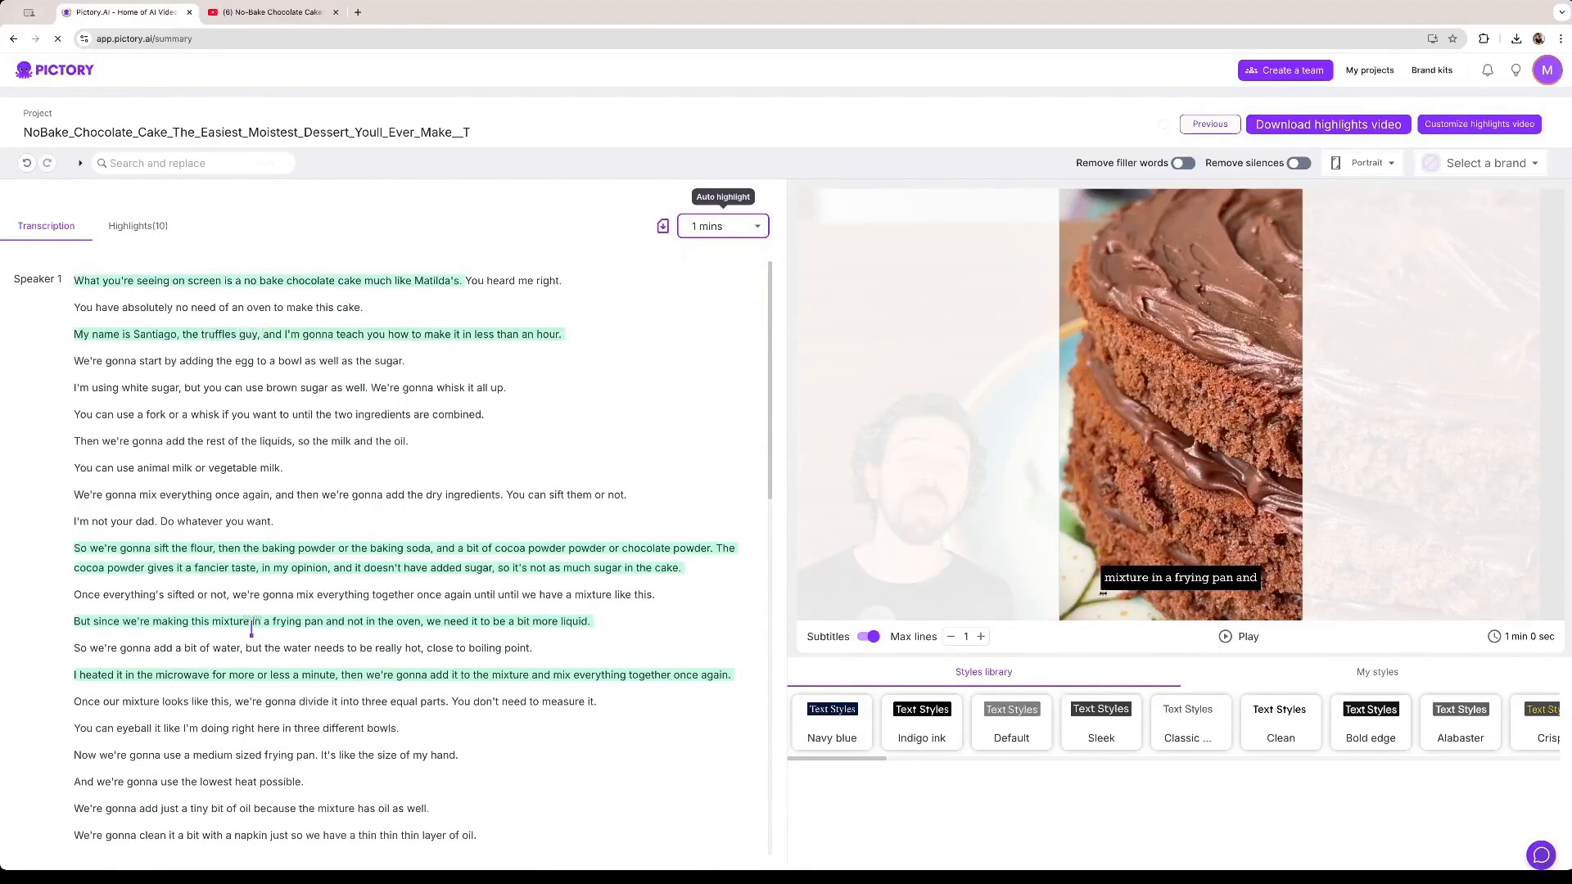
left_click(1224, 638)
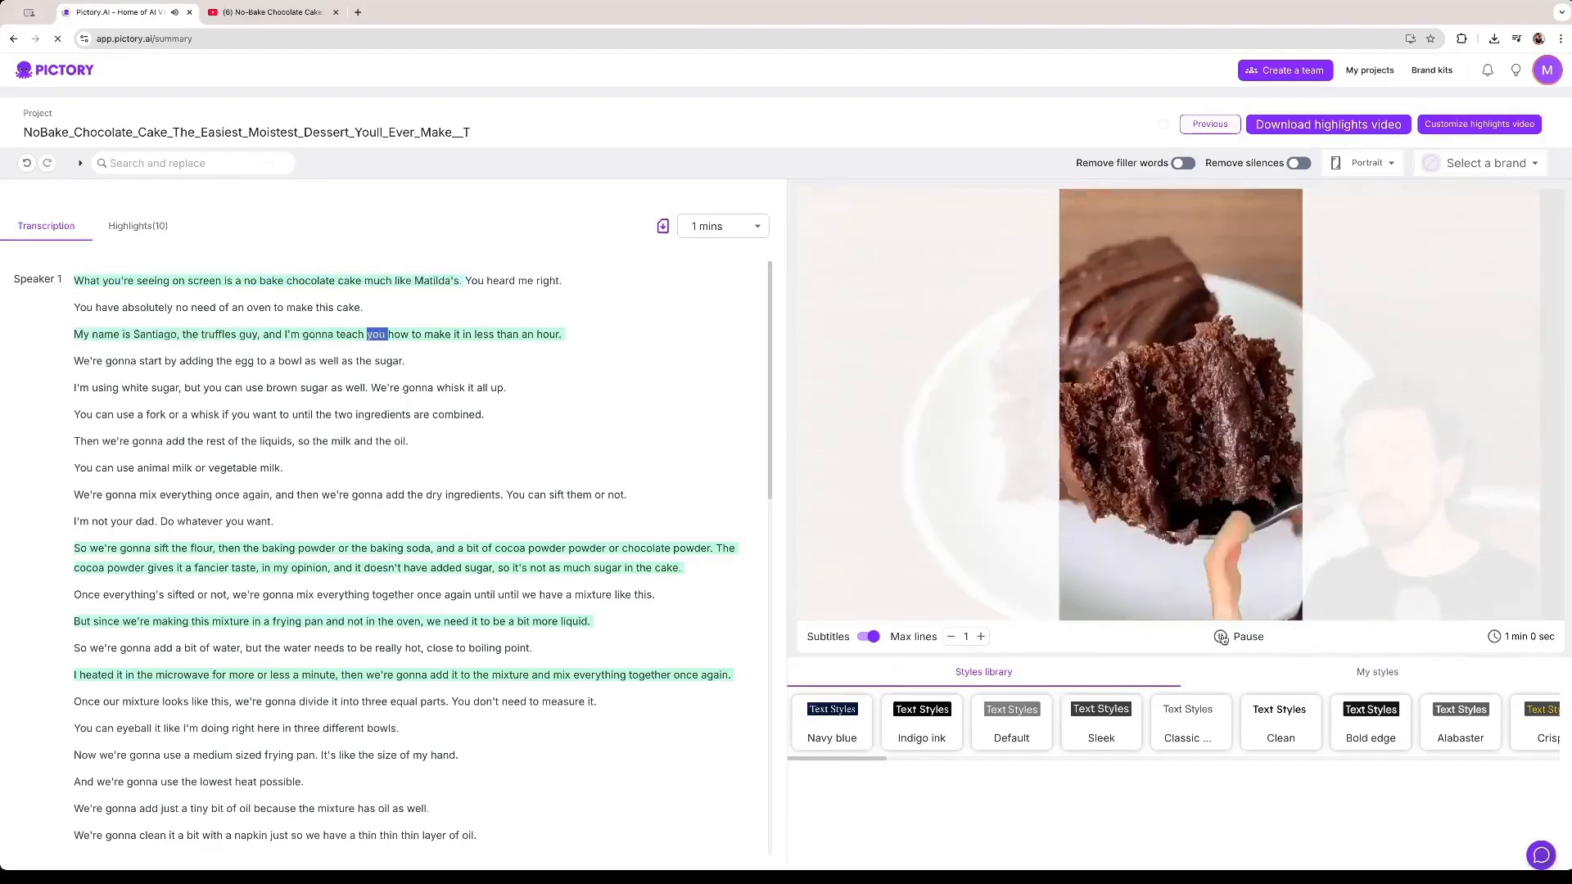
left_click(1221, 637)
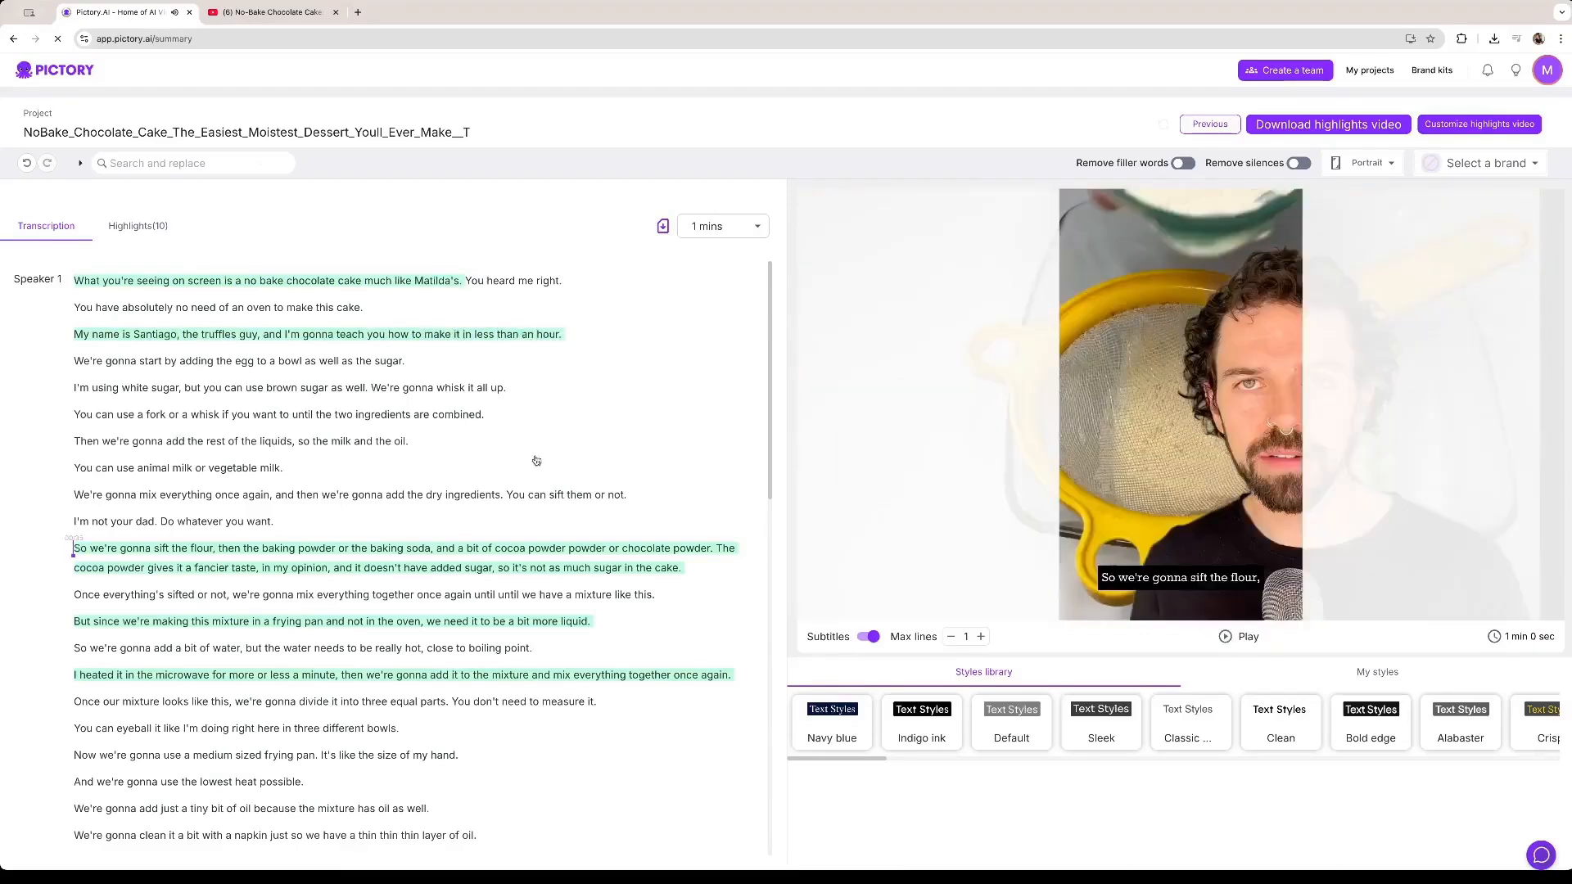
- Check the available auto-highlight lengths and review the sentences in the highlights list
left_click(736, 226)
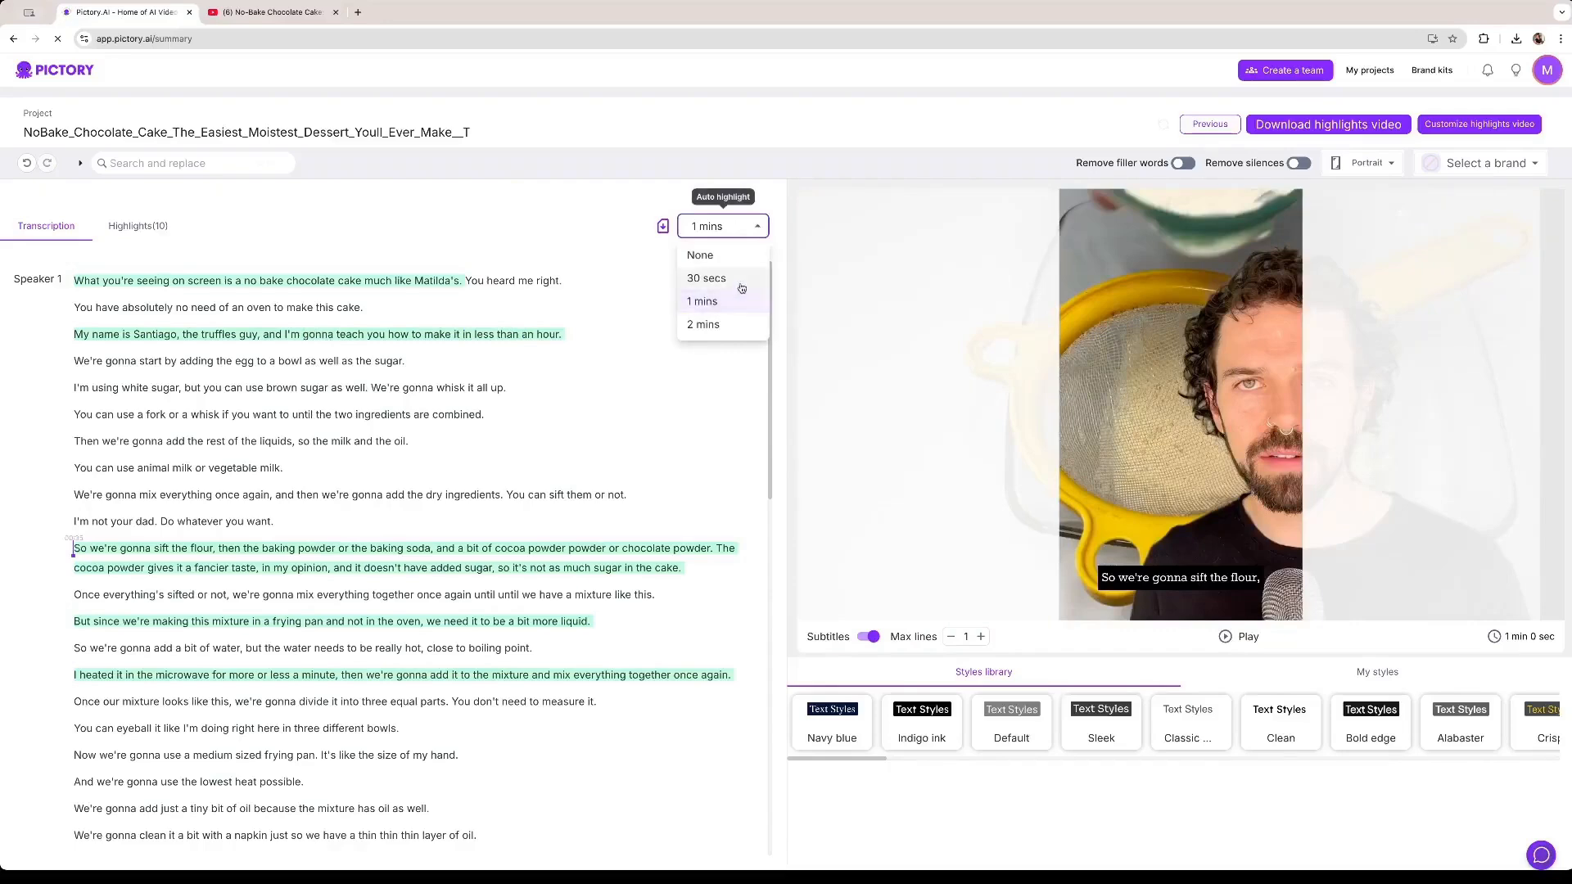
left_click(130, 239)
left_click(154, 239)
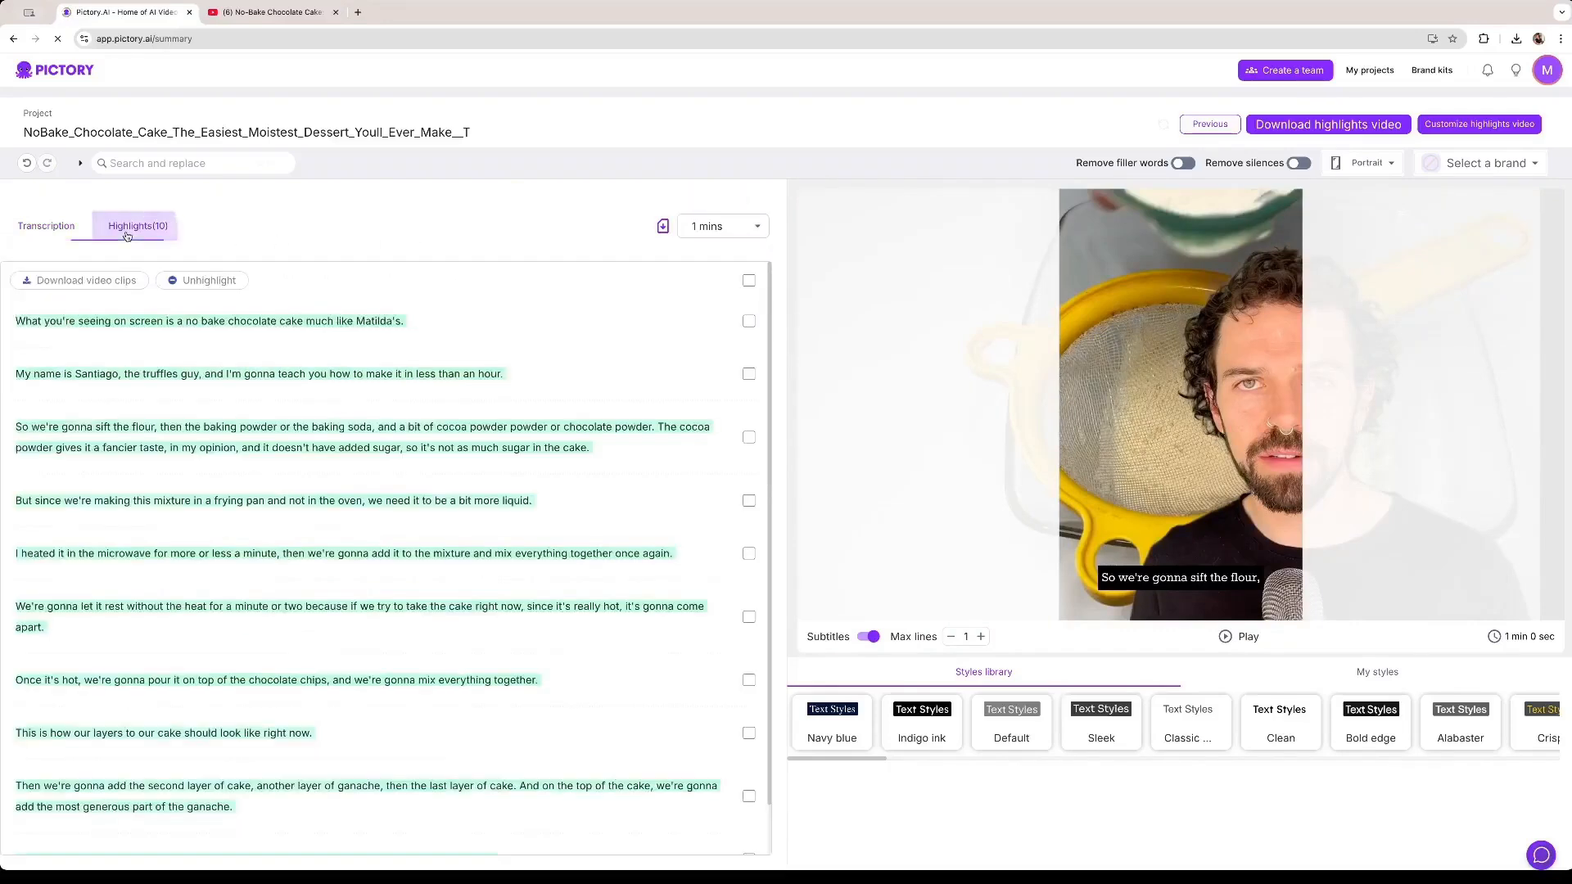
scroll(614, 470, "down", 1)
scroll(614, 470, "up", 1)
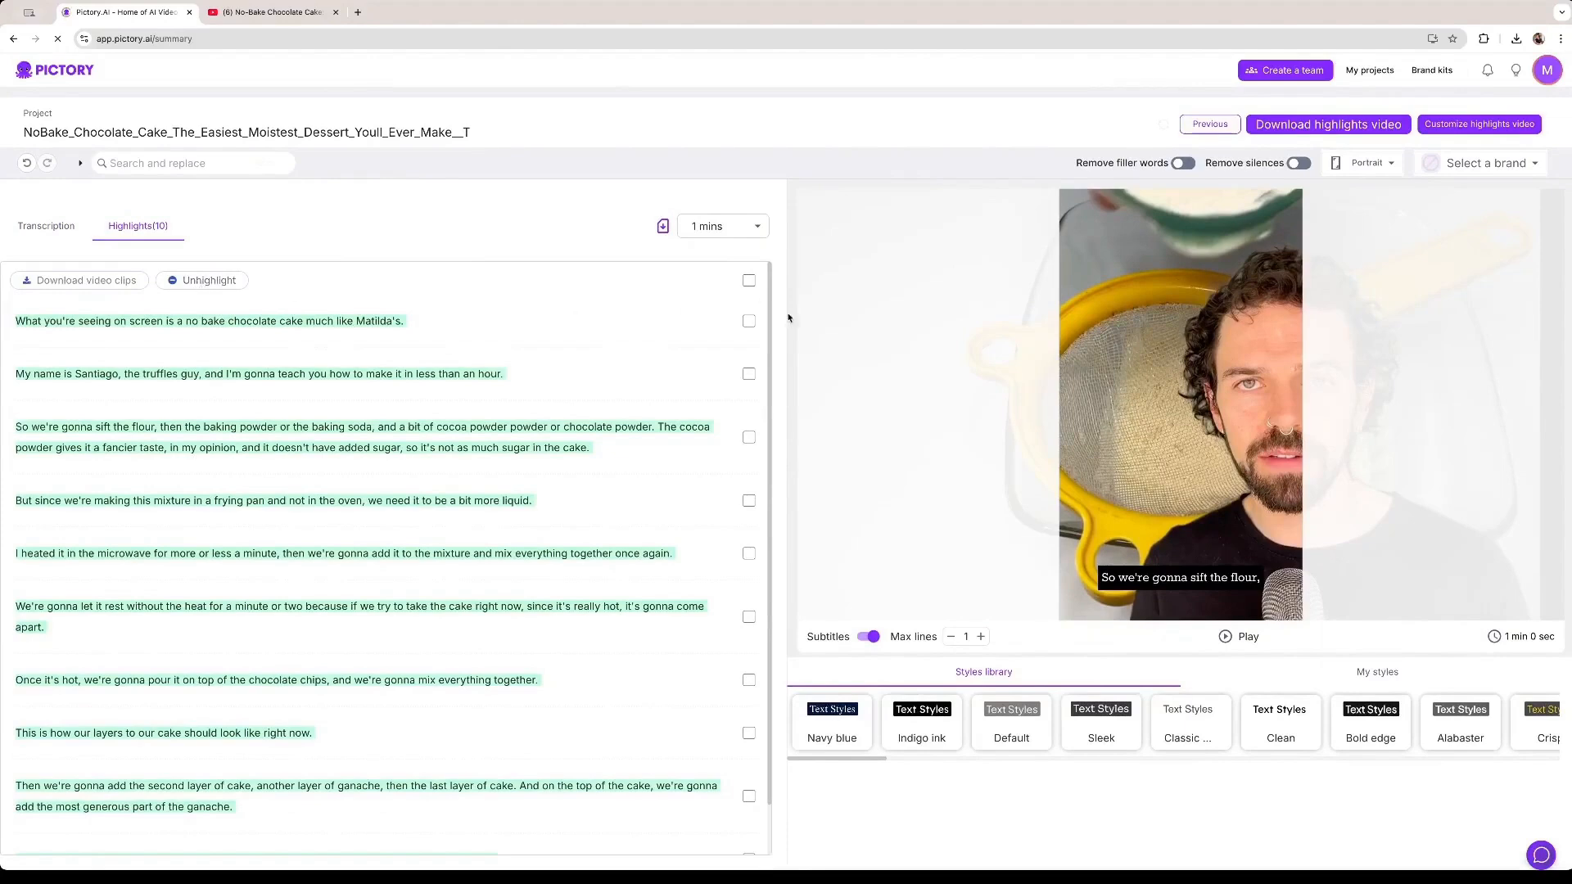
- Try selecting the first sentence in the highlights list
left_click(749, 321)
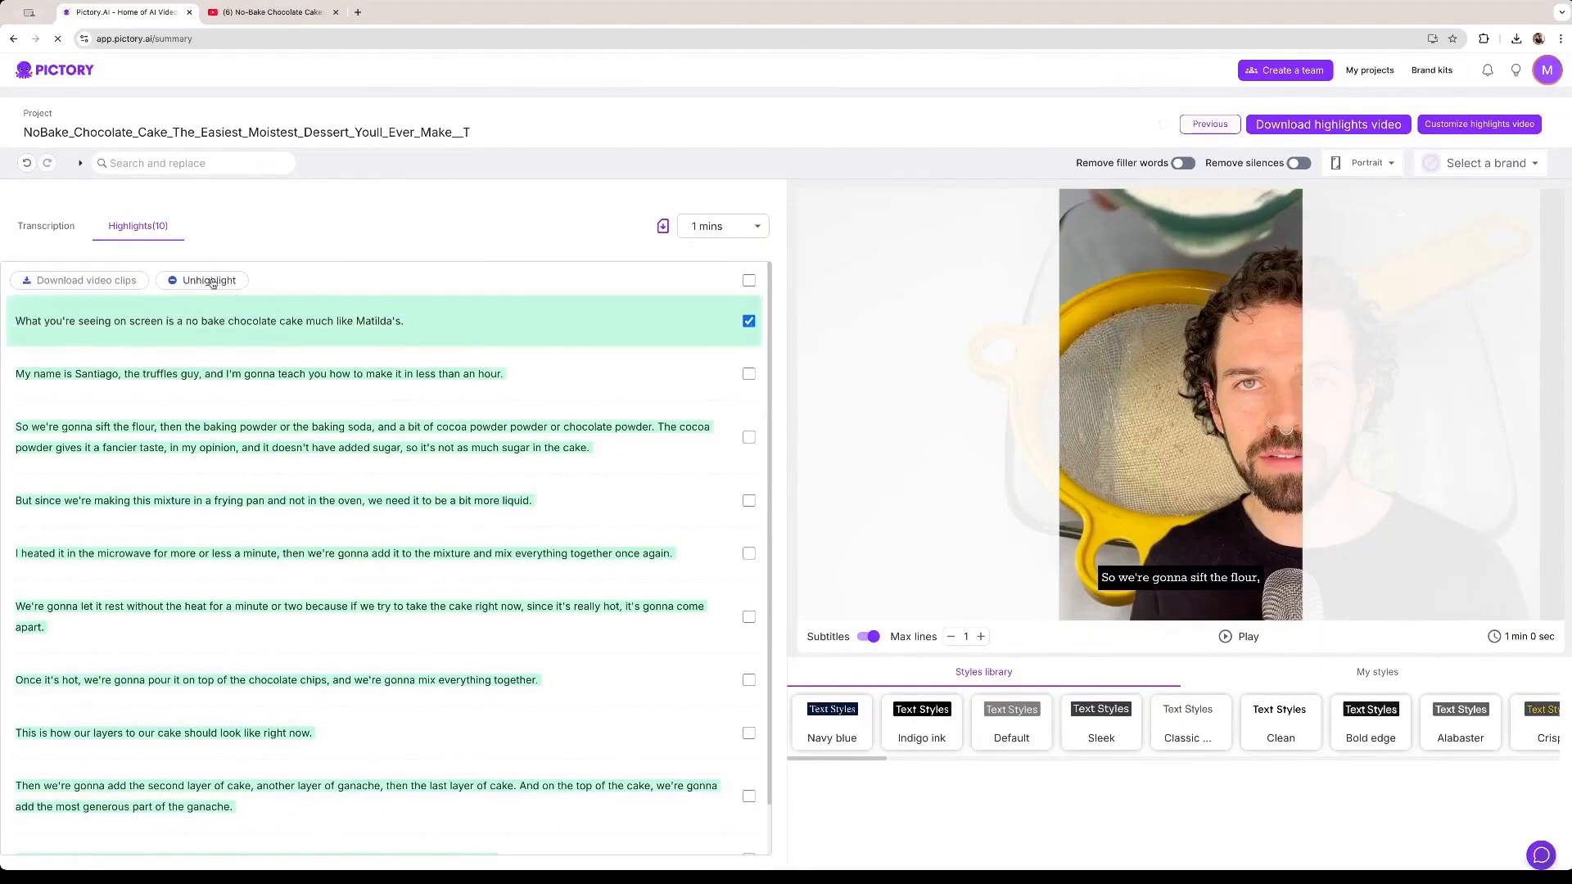
left_click(747, 322)
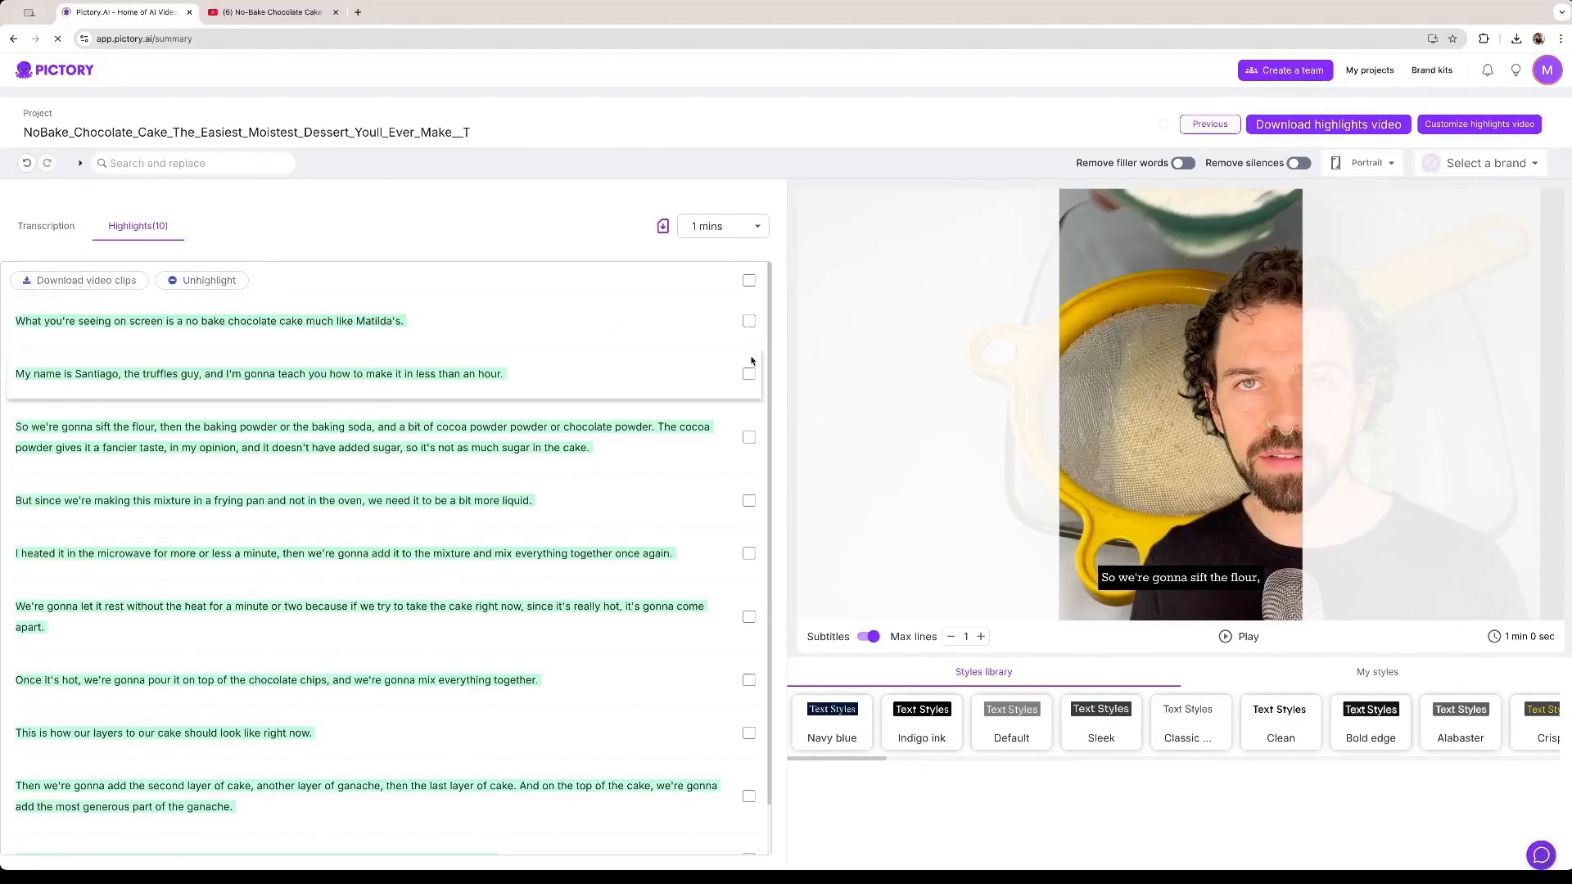
left_click(748, 321)
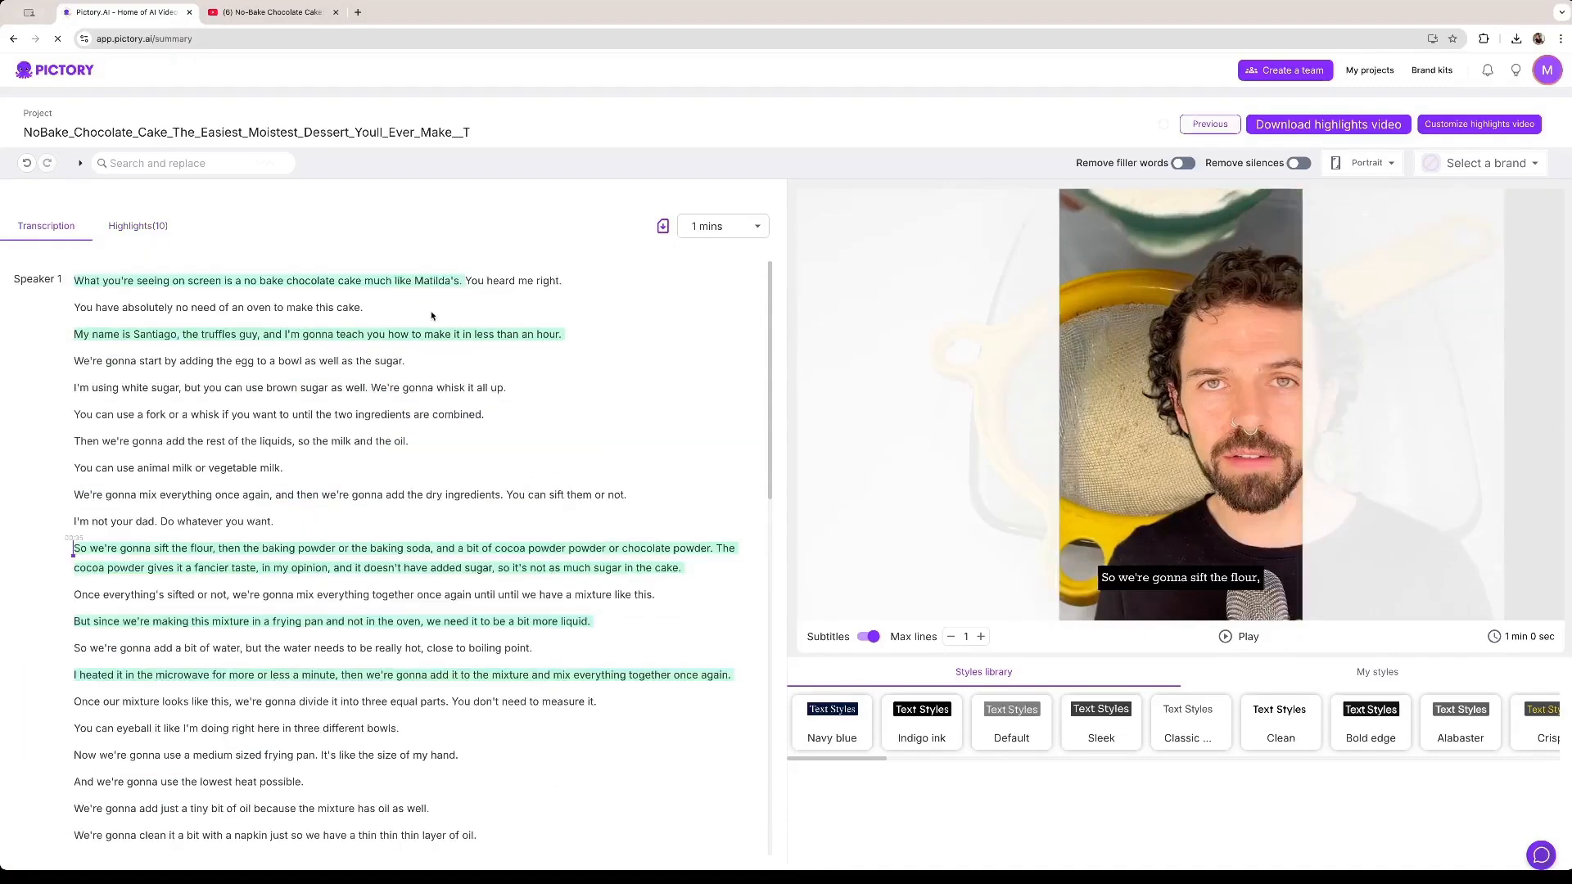
- Open the highlights video for customization in the scene editor
scroll(499, 561, "down", 5)
left_click(1471, 129)
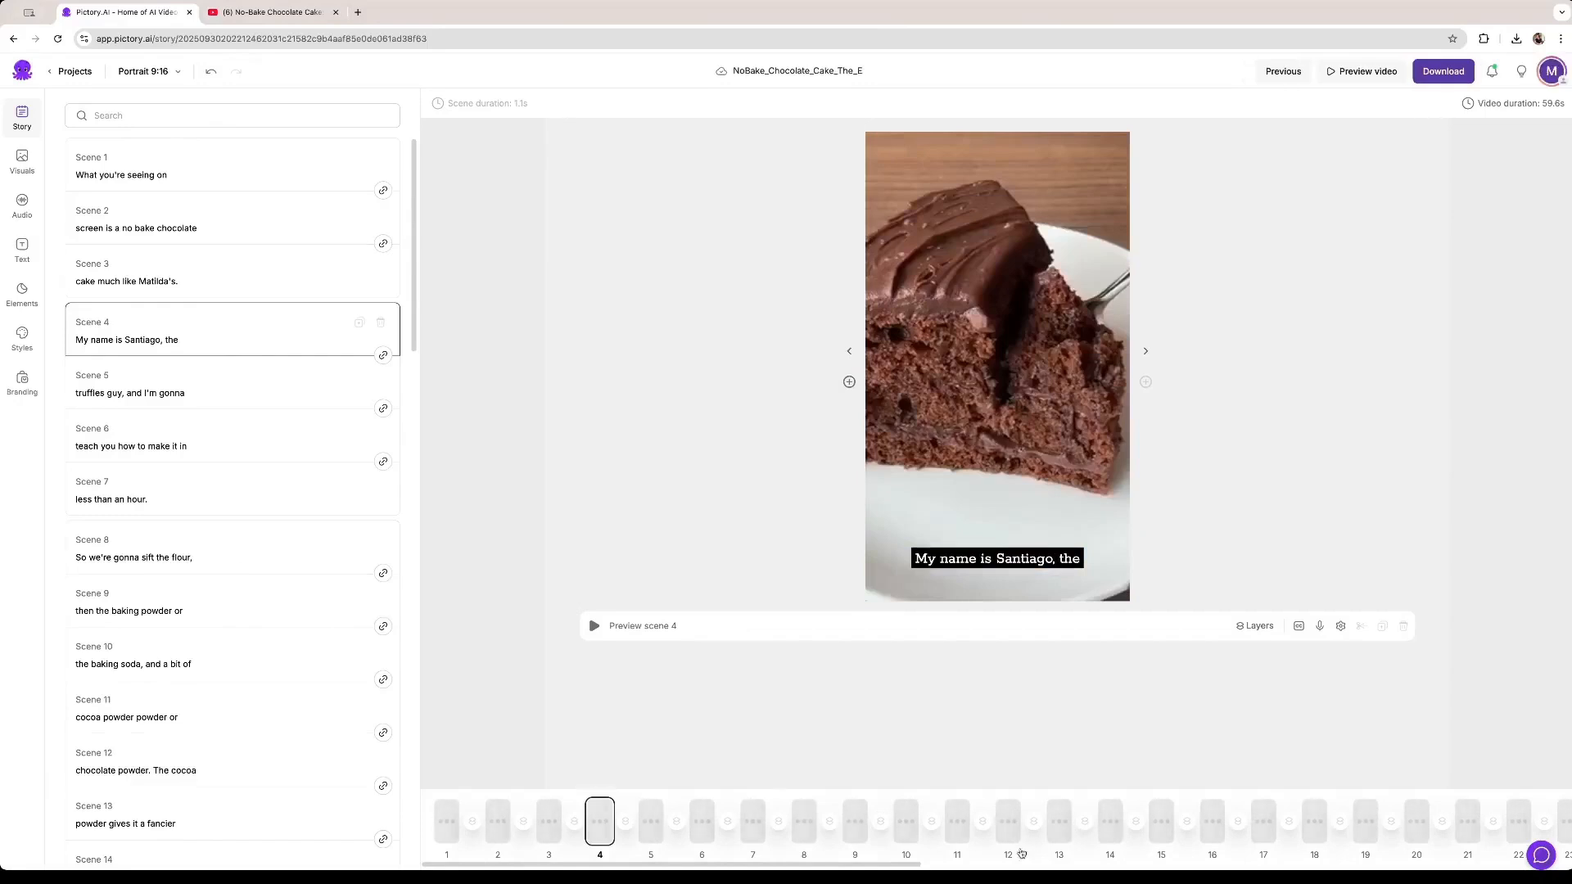
- Search the visuals library for "chocolate" and check the voiceover voices on offer
left_click(16, 165)
left_click(22, 158)
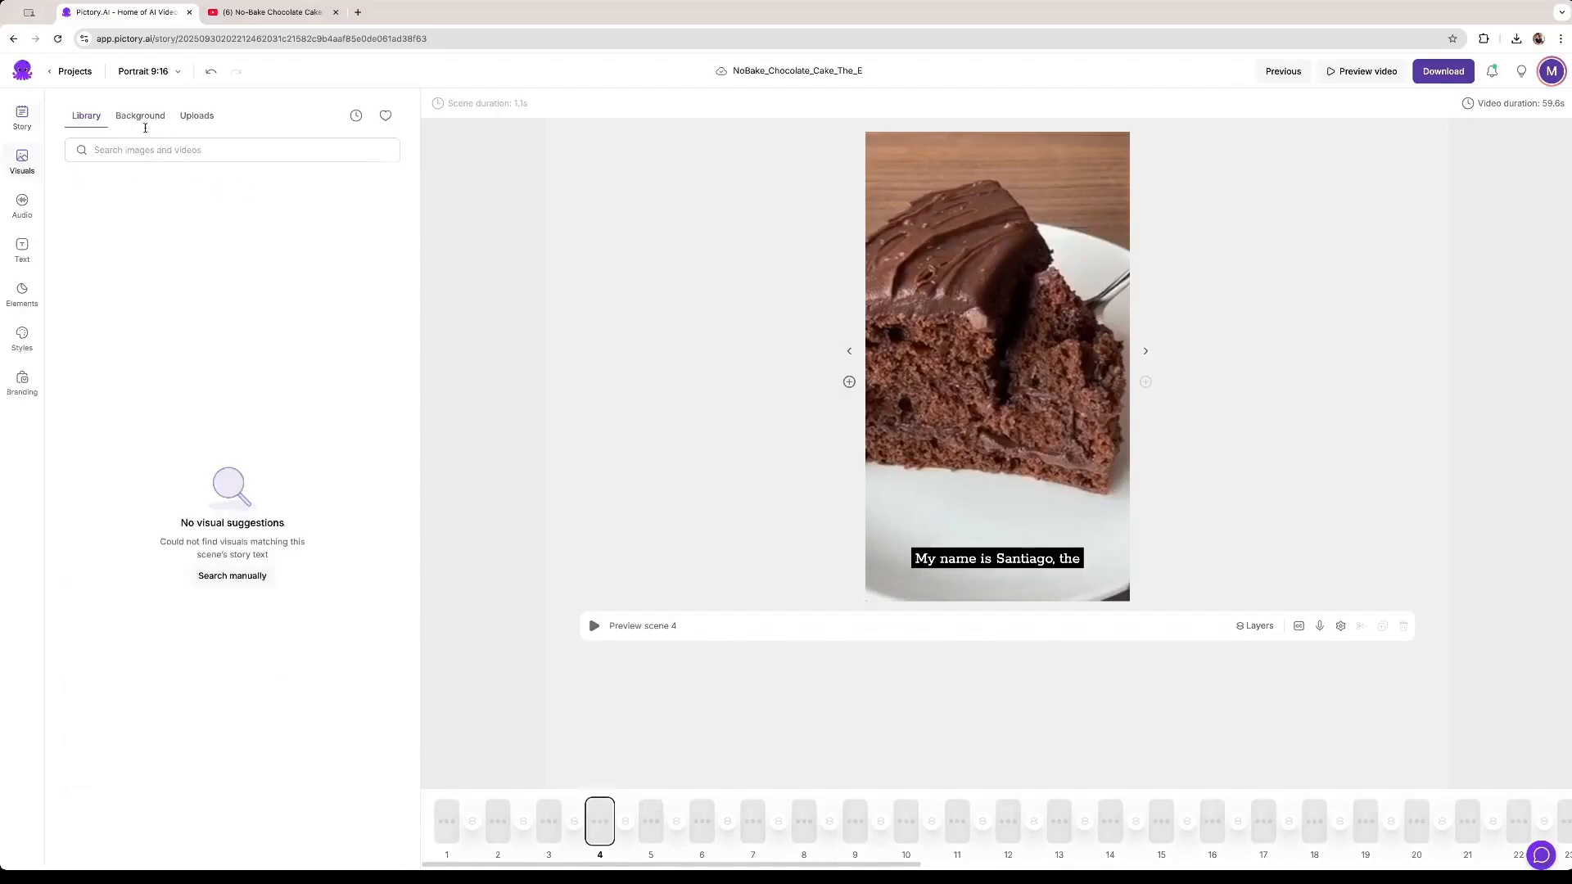
left_click(153, 154)
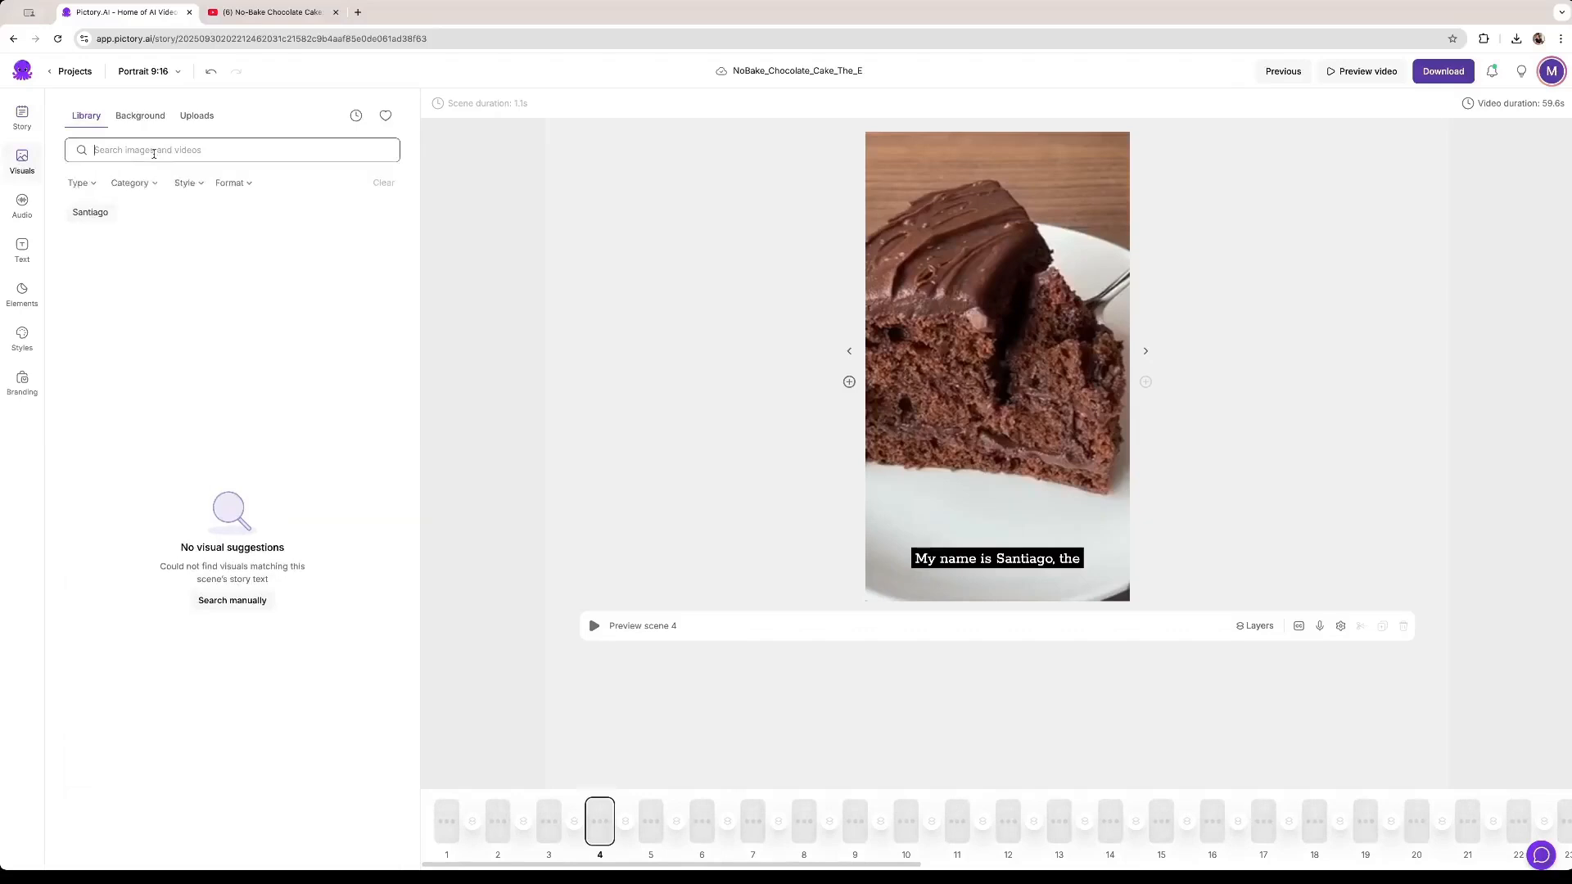
type("chocolate")
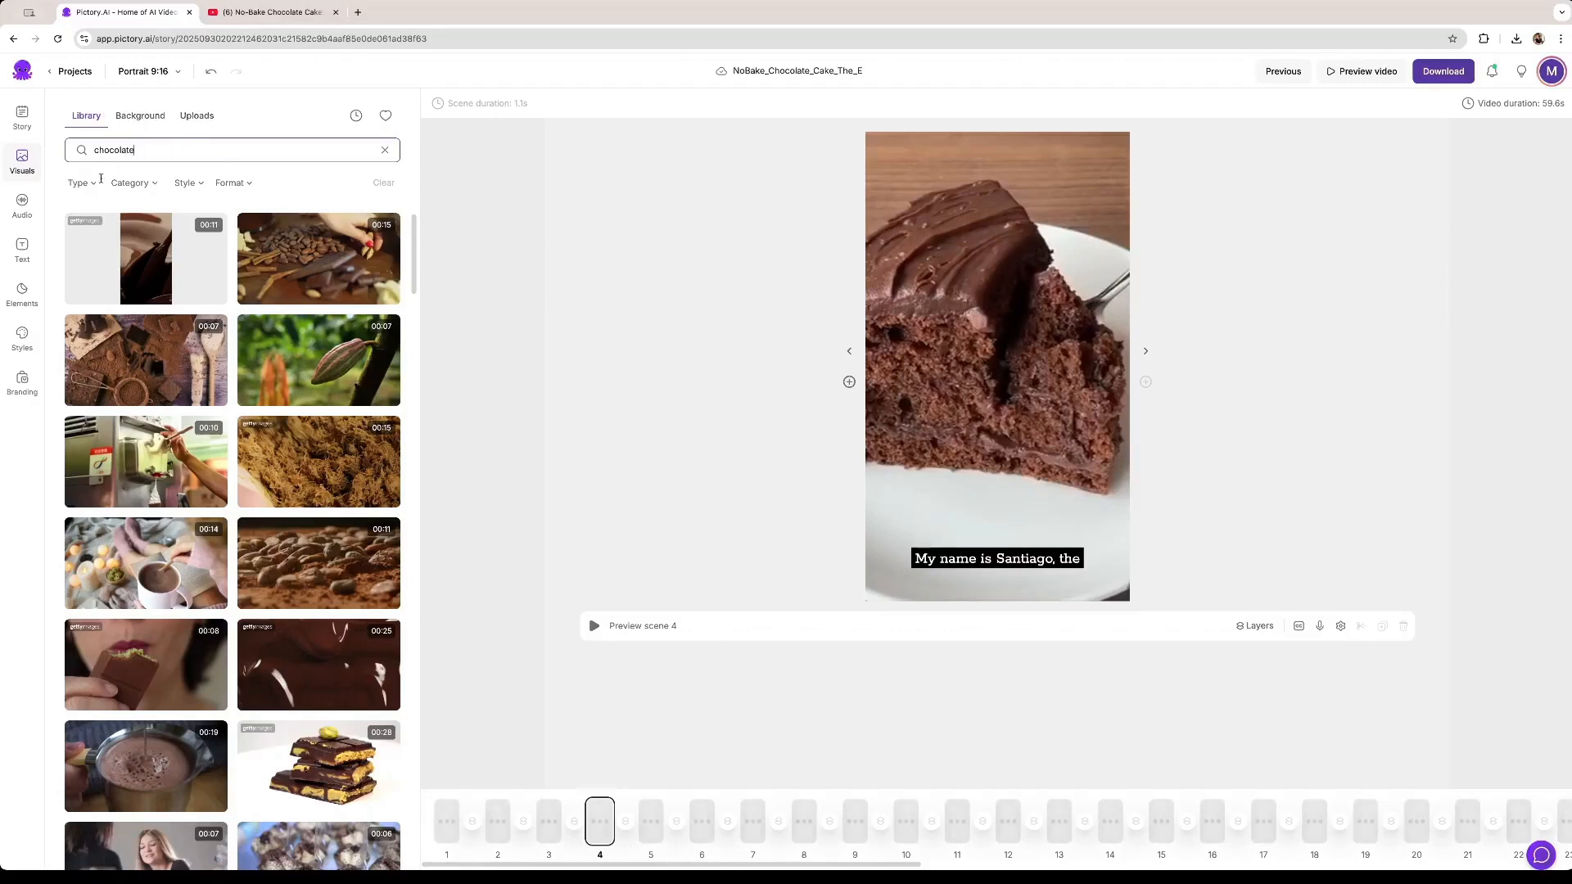
left_click(22, 205)
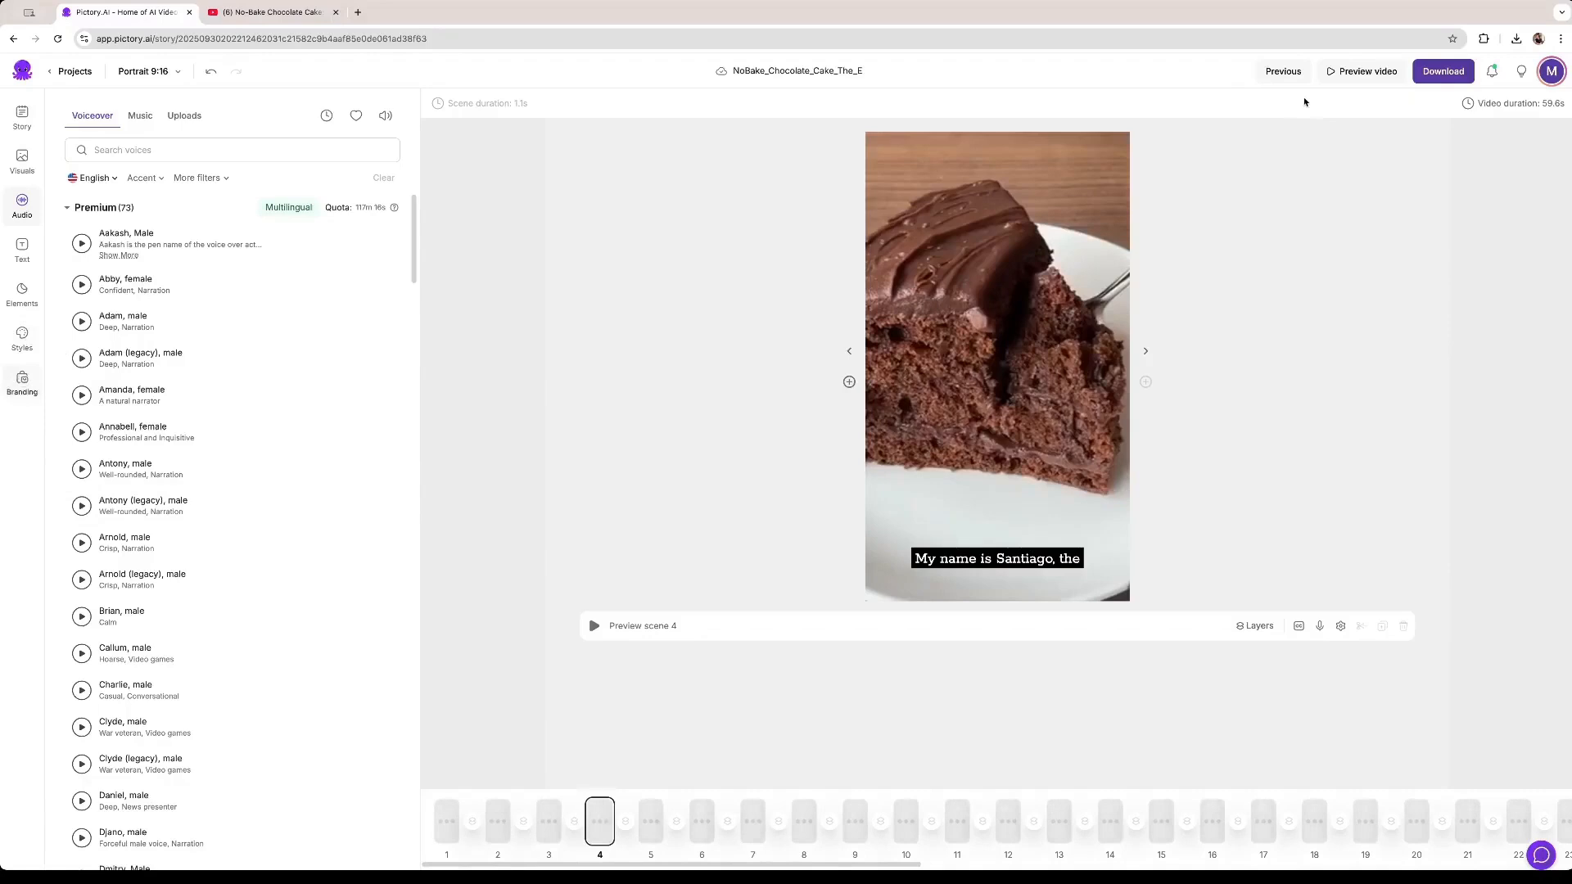
- Generate the portrait highlights video and save the file to the Desktop
left_click(1440, 77)
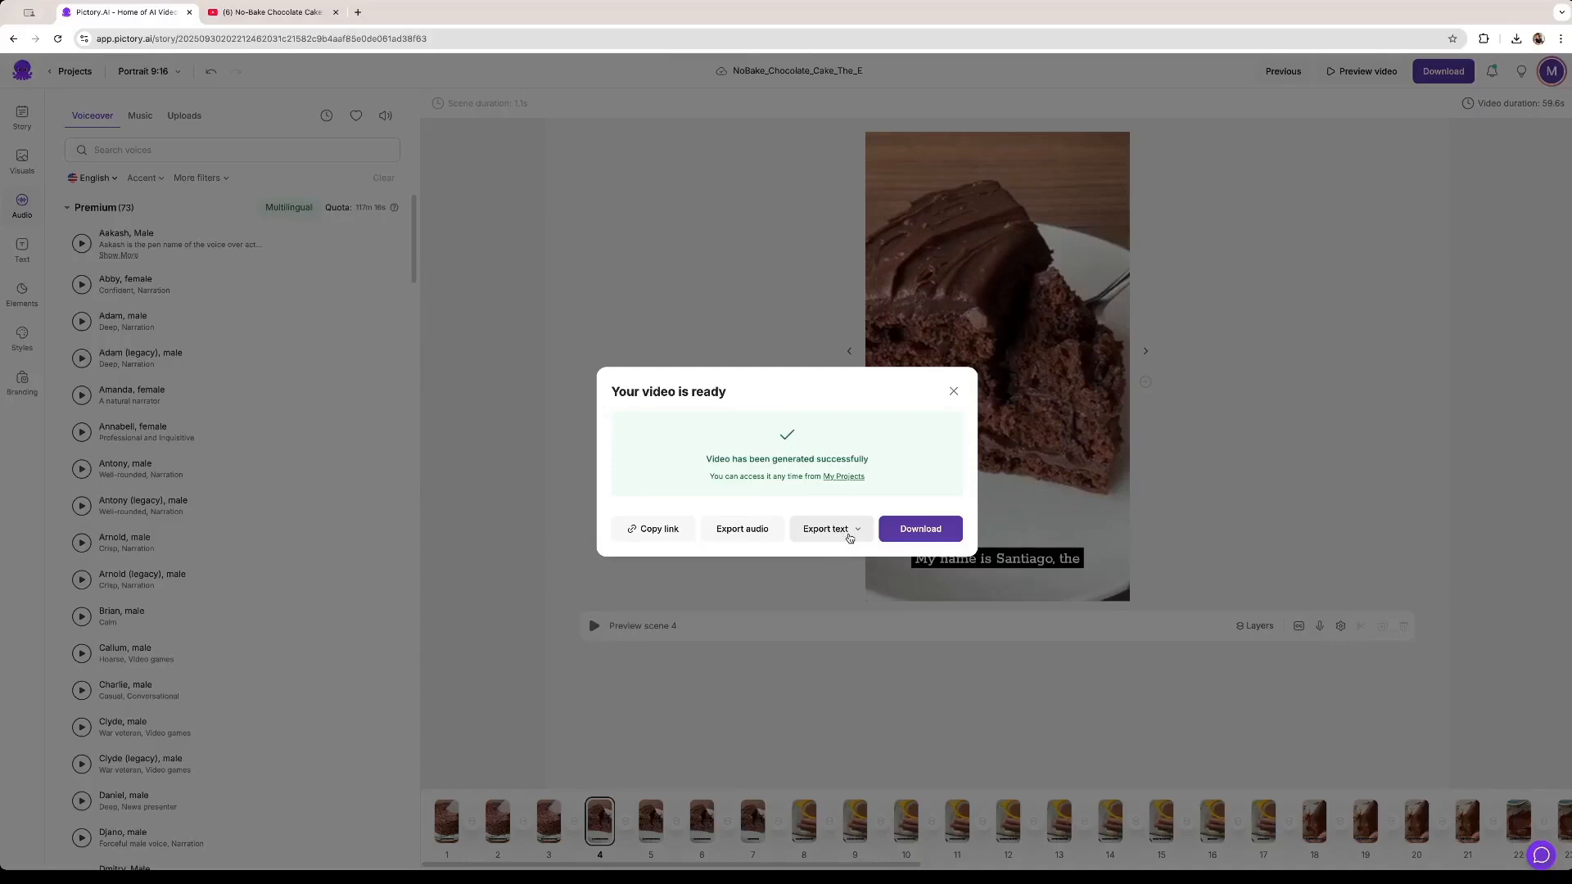
left_click(945, 536)
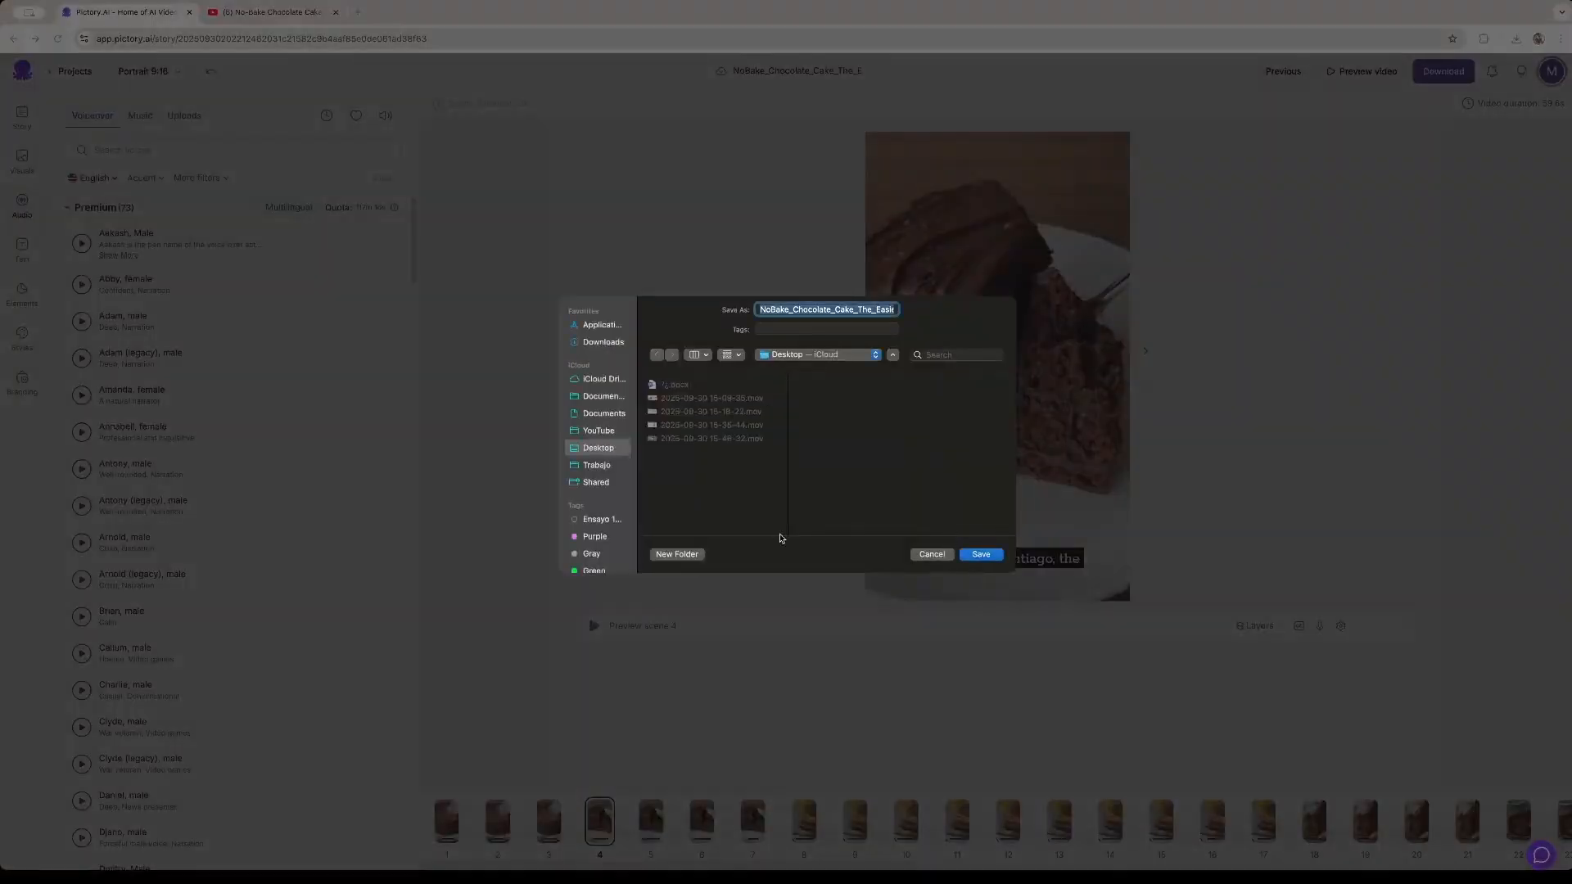
left_click(993, 554)
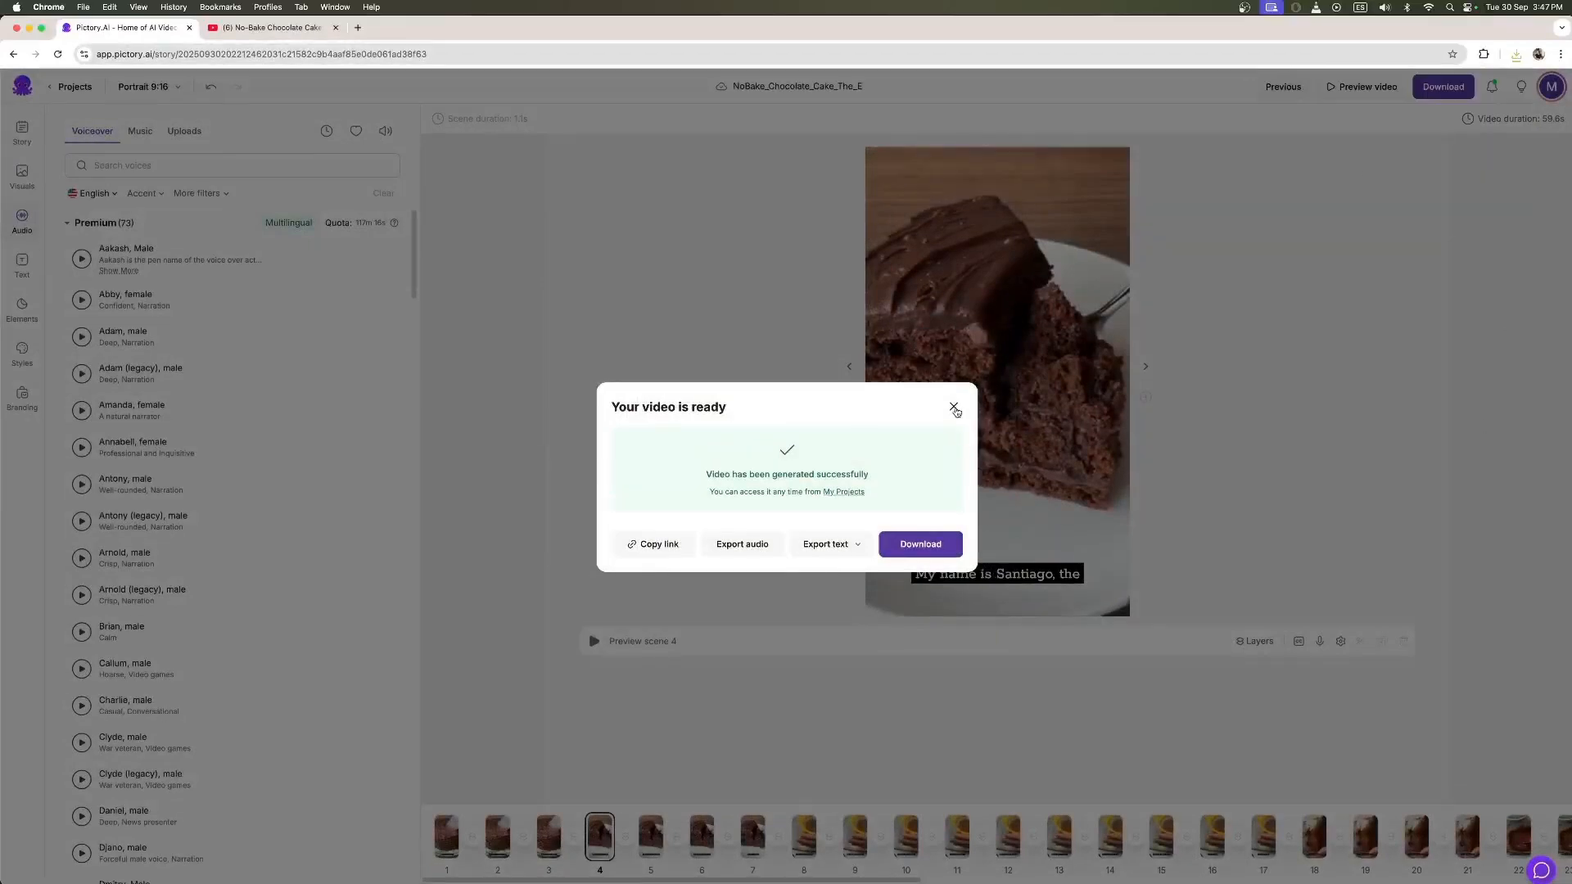
left_click(1201, 251)
- Play the downloaded NoBake_Chocolate_Cake_The_Easiest_Moistest_Dessert.mp4 in VLC to review it, and return to the Pictory editor
left_click(1514, 54)
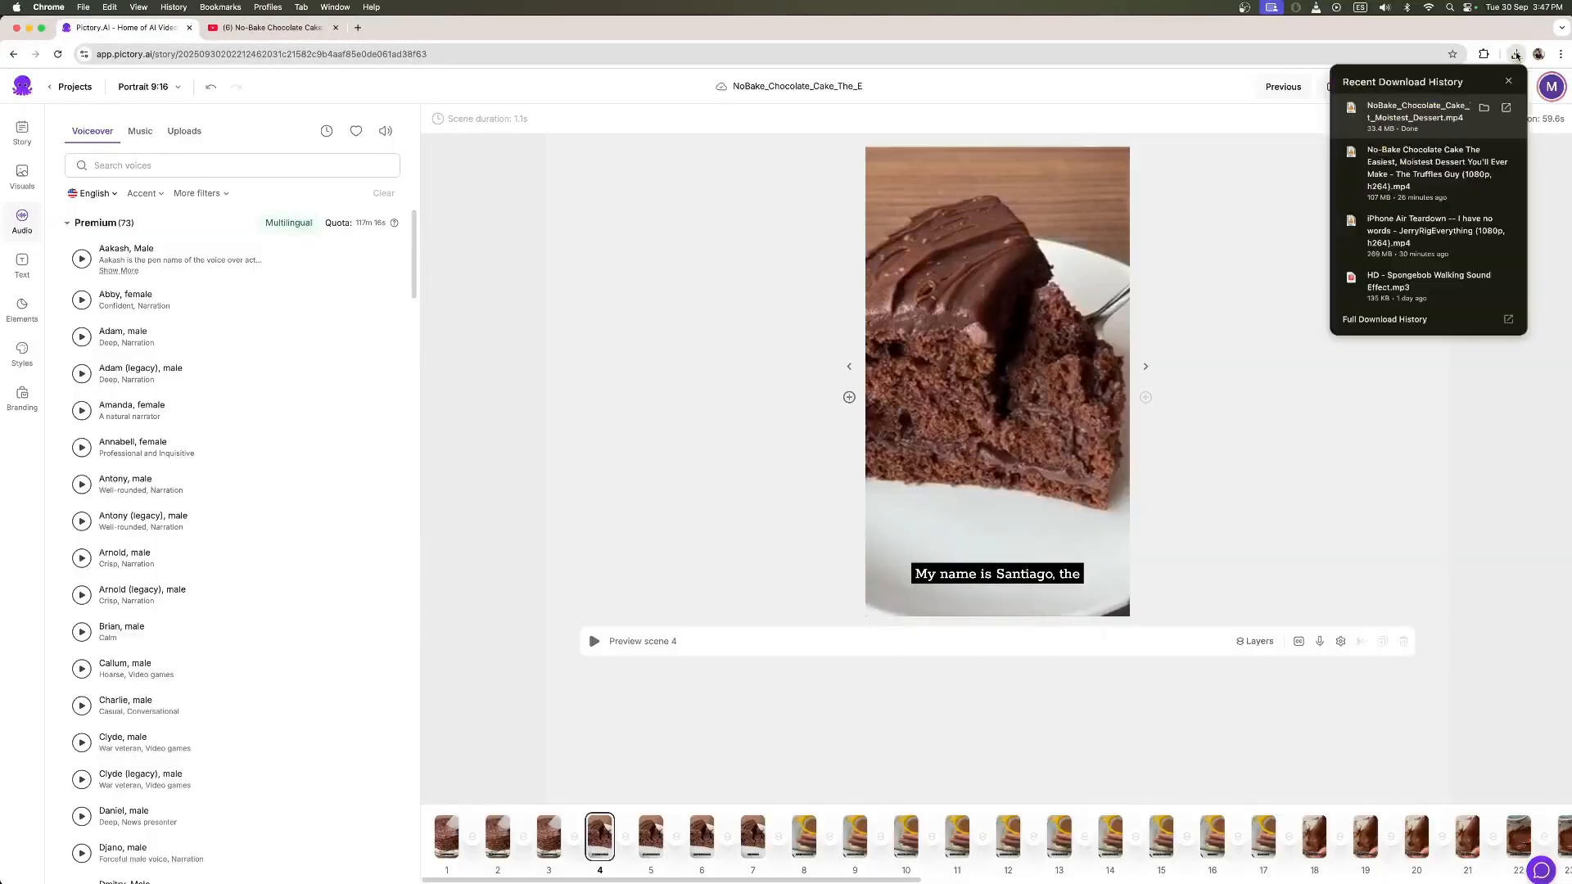
left_click(1417, 111)
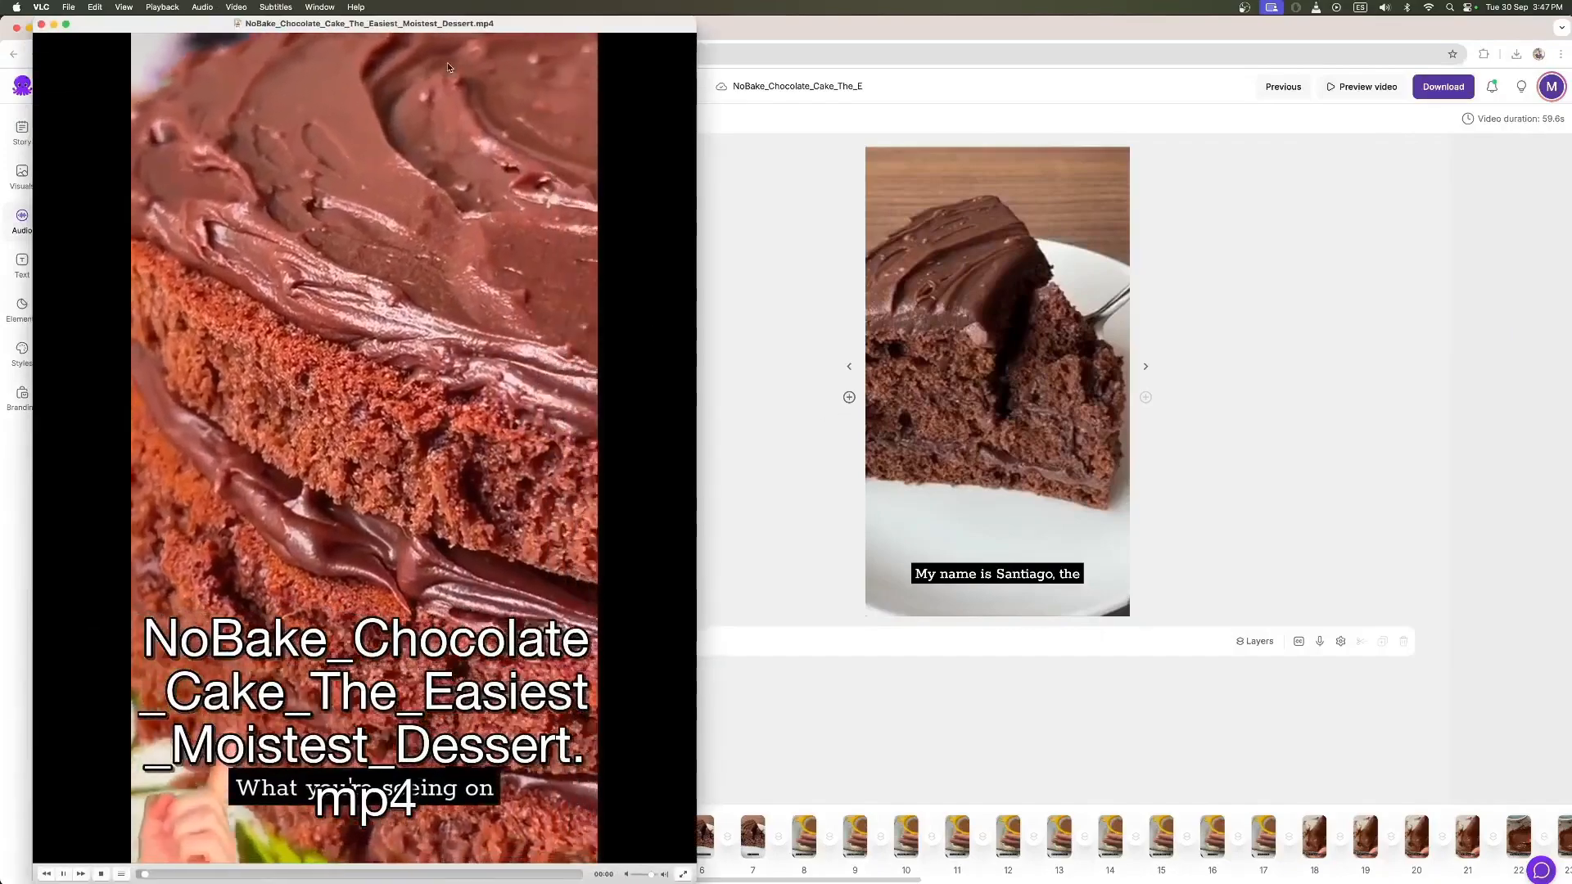
left_click_drag(454, 29, 855, 39)
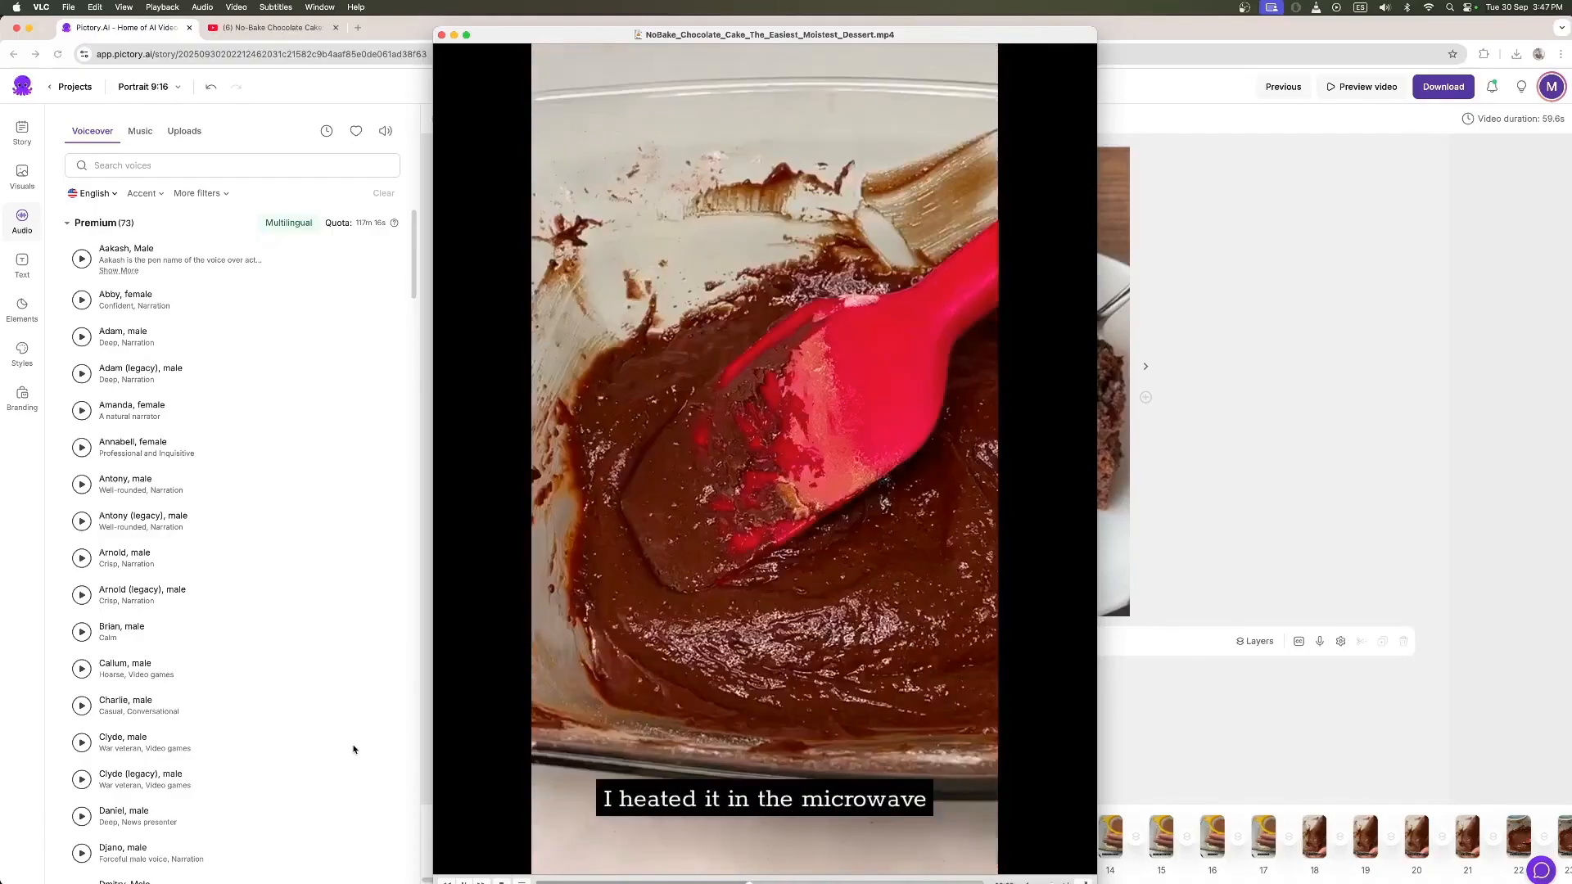
left_click_drag(1096, 29, 965, 146)
left_click_drag(860, 419, 983, 92)
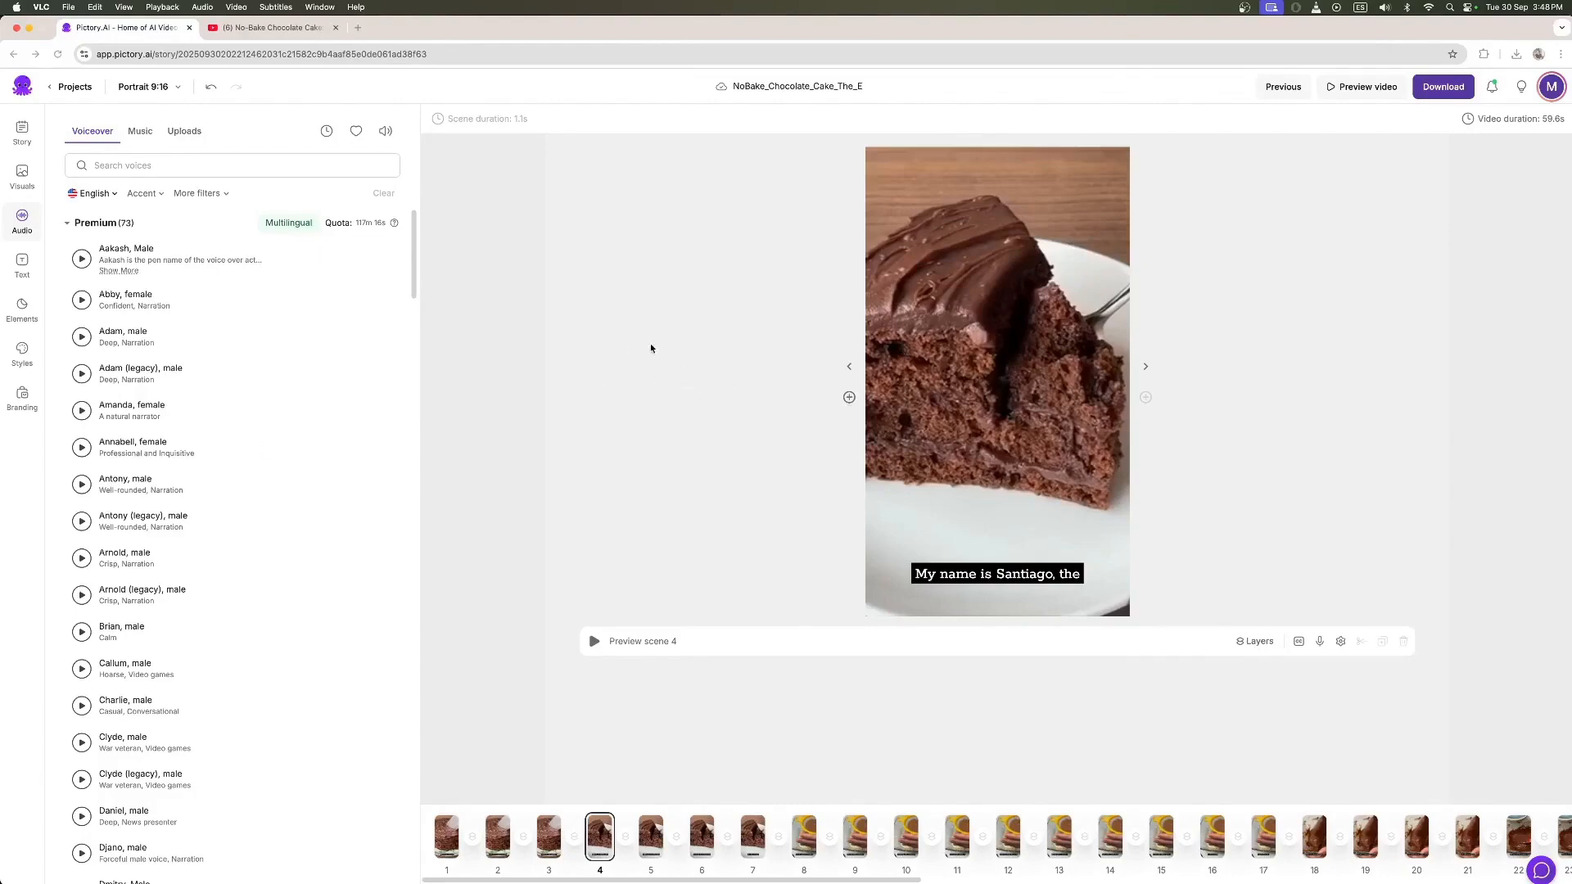
left_click(726, 347)
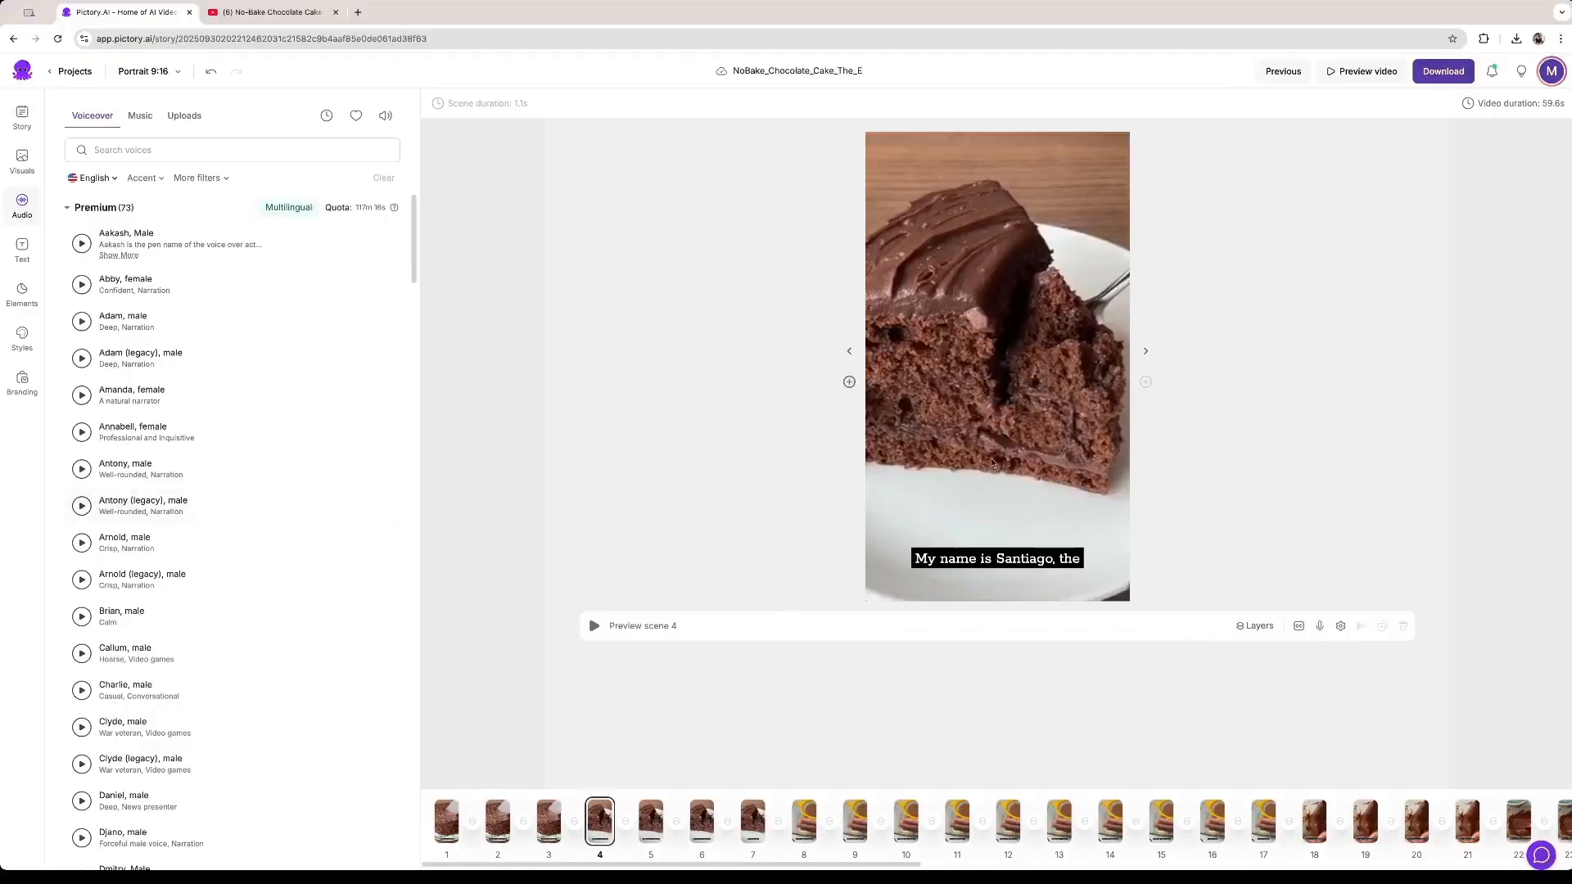